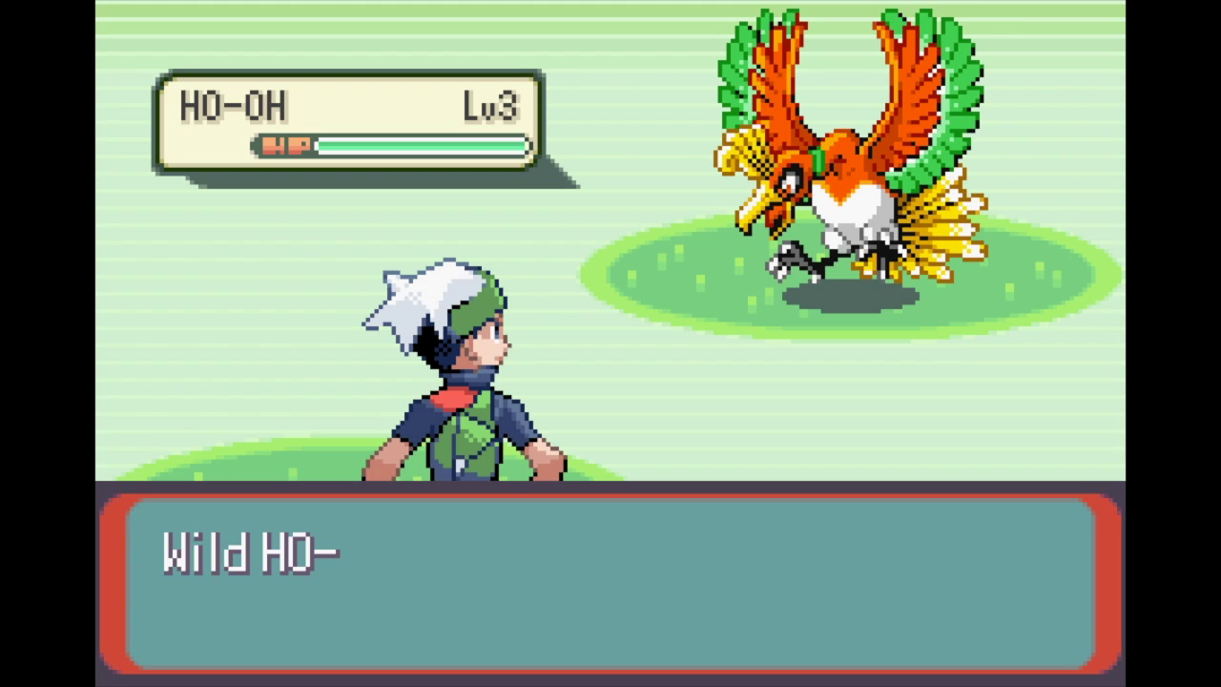
- Advance the battle text so Latios comes out, then have it use Psywave on Ho-Oh
key(z)
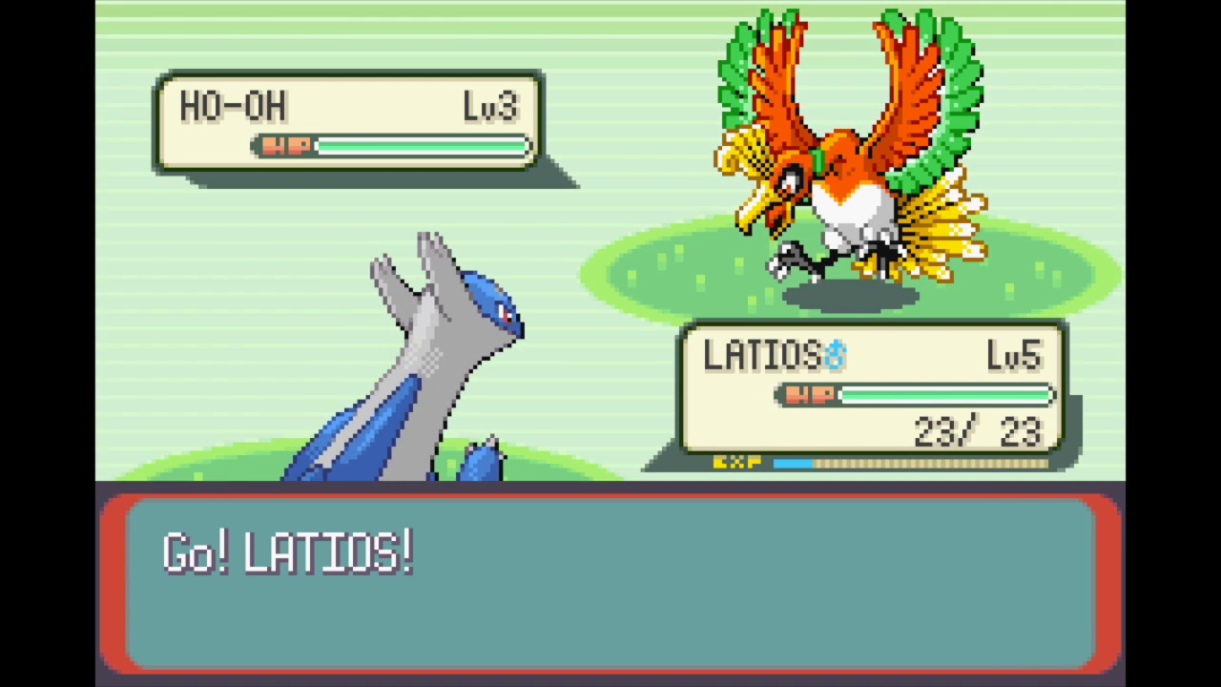
key(z)
key(z)
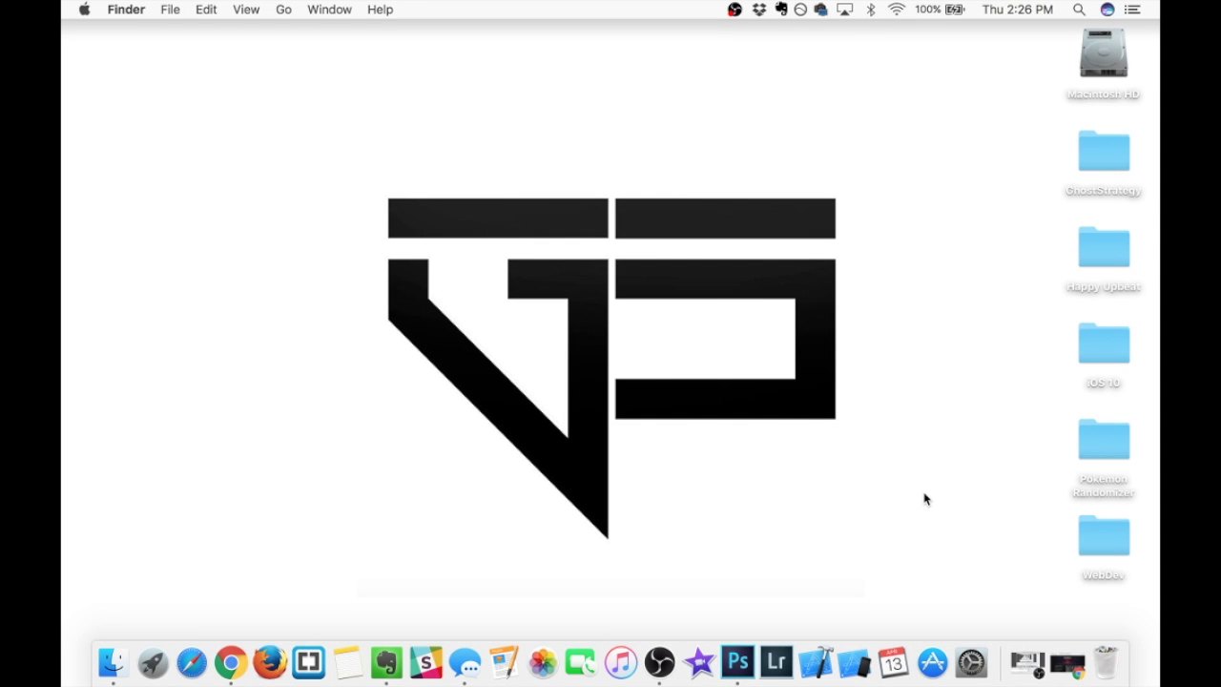
- Leave the desktop and Pokemon Randomizer folder and switch to Chrome showing openemu.org
right_click(924, 498)
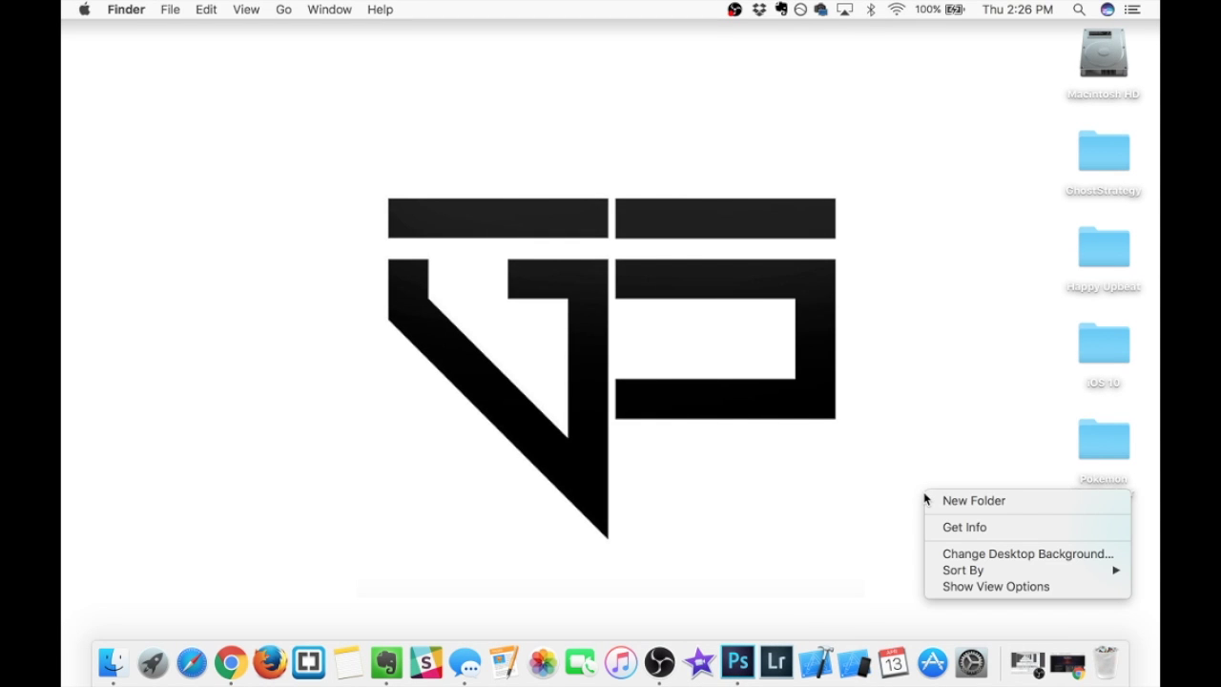
click(967, 468)
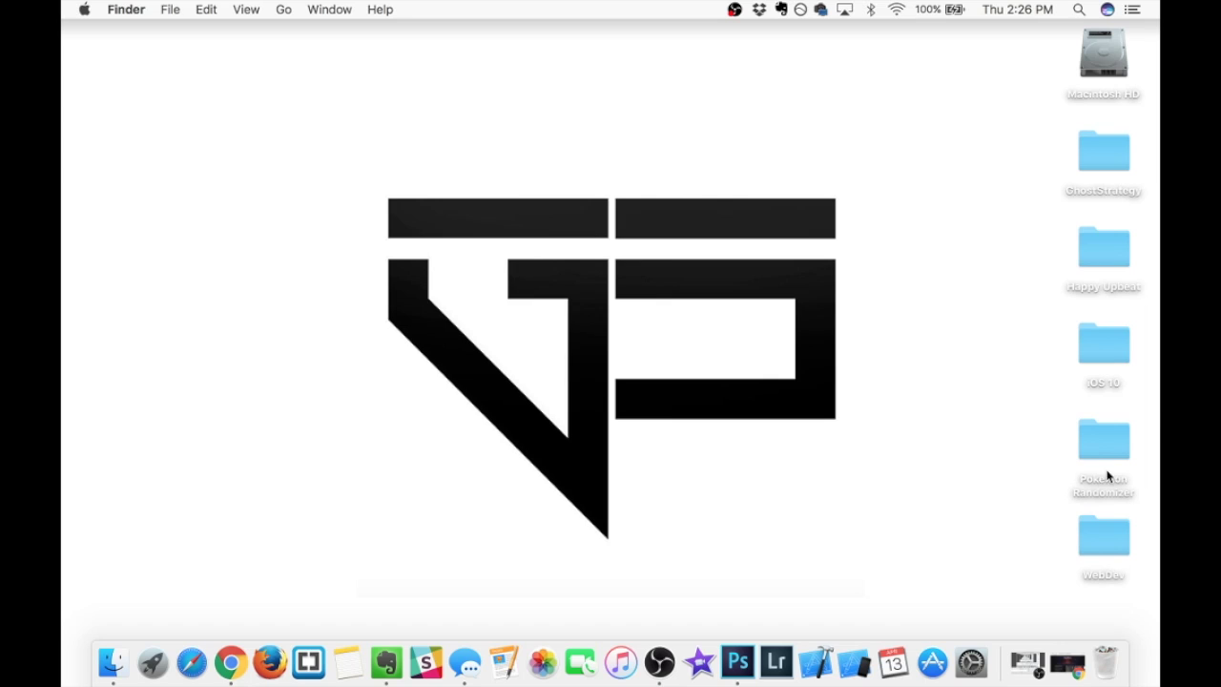
click(1101, 439)
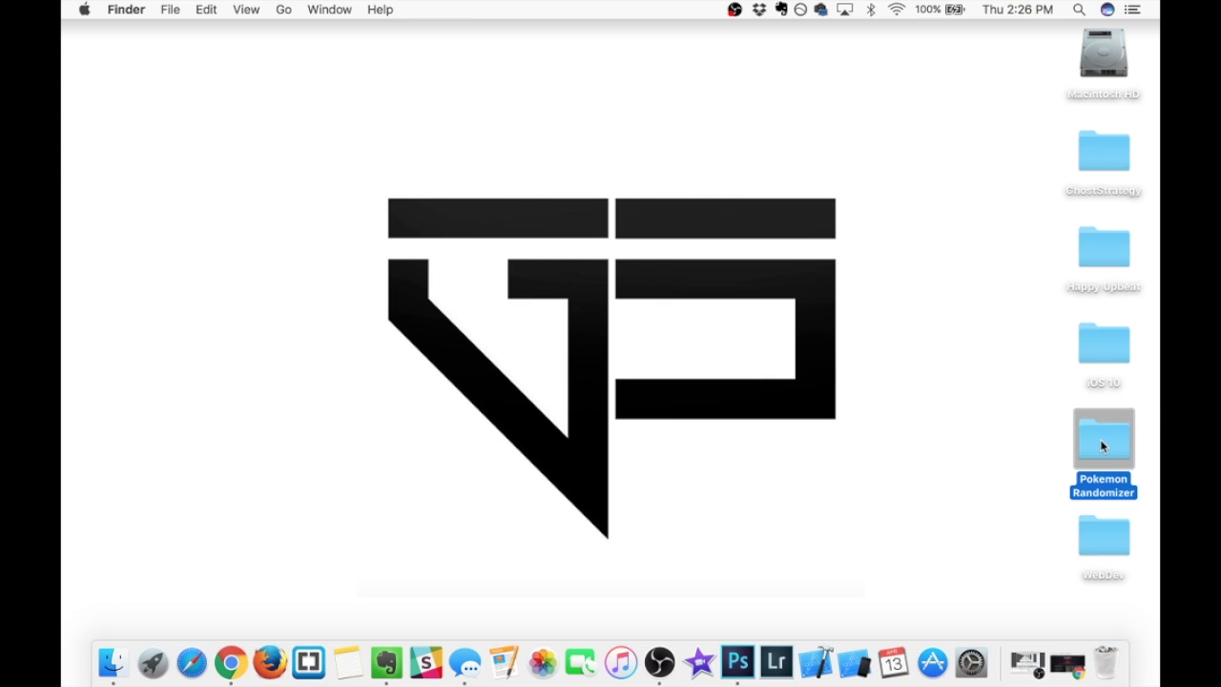
click(924, 499)
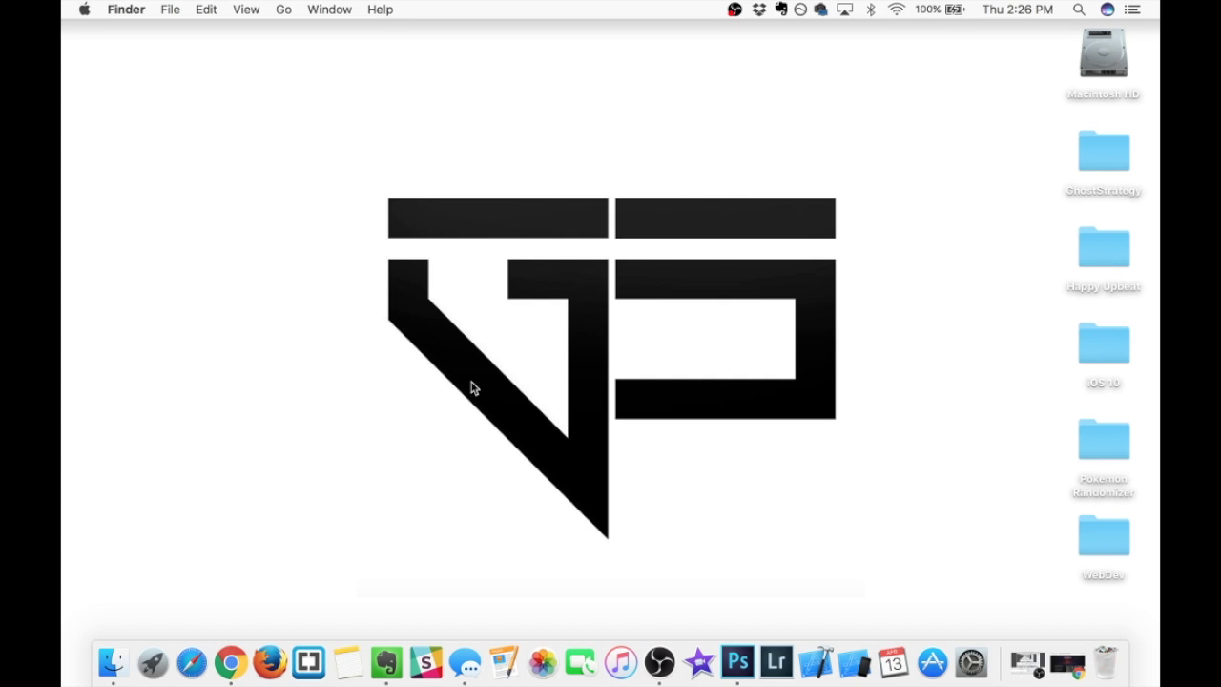
click(230, 663)
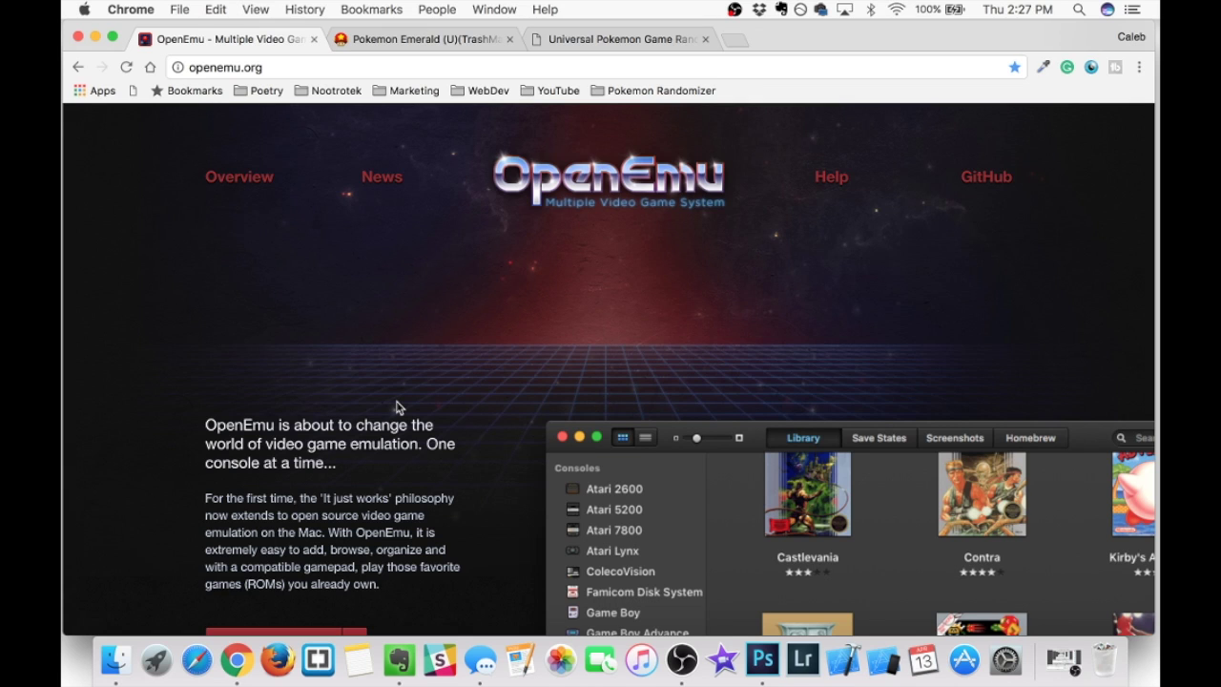
- Scroll down openemu.org, then switch to the Pokemon Emerald (U)(TrashMan) emuparadise page
scroll(399, 407, down, 5)
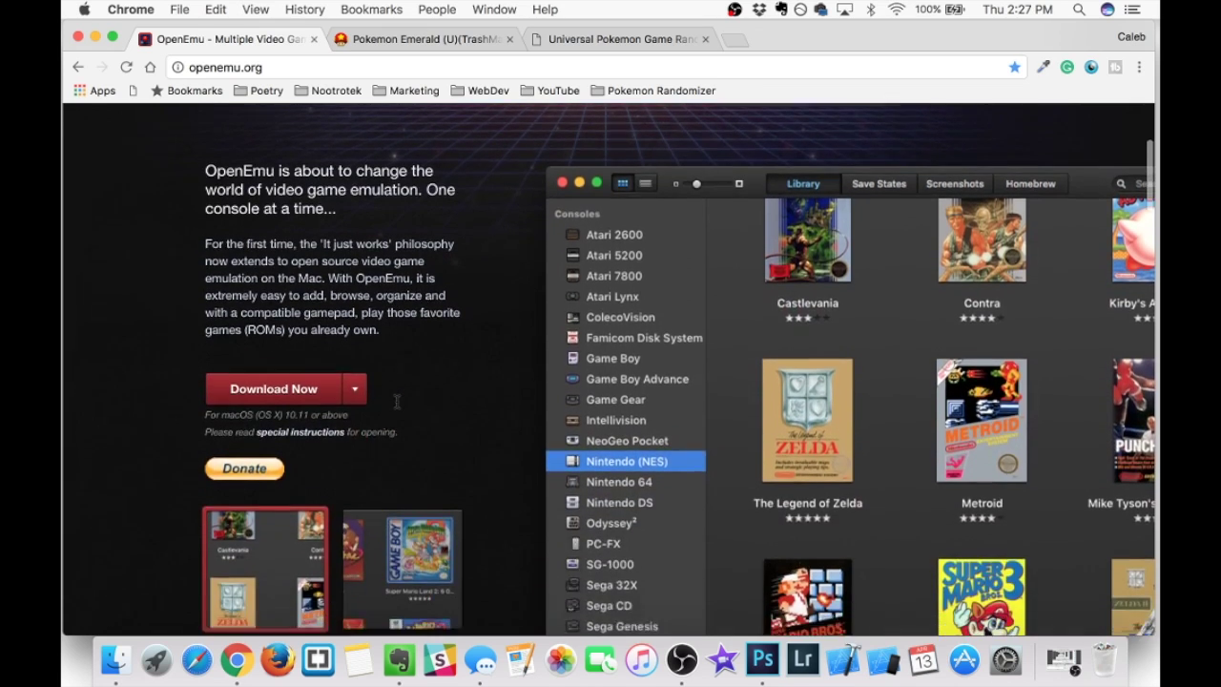
scroll(397, 402, down, 1)
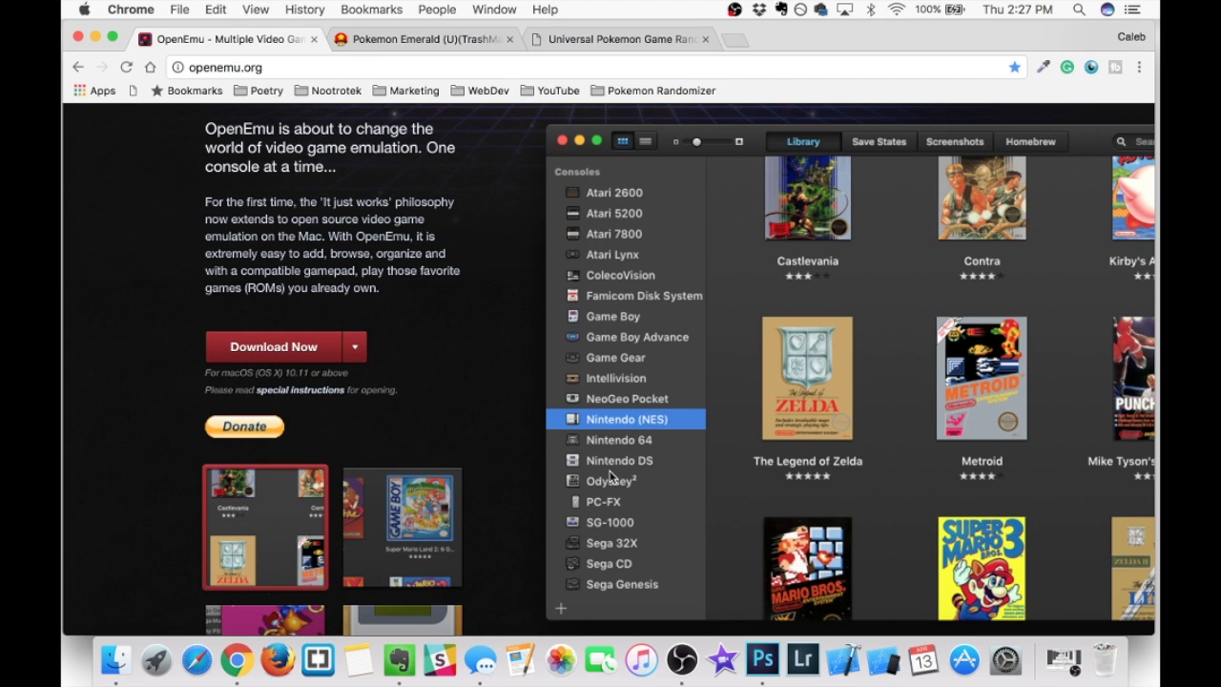
click(436, 48)
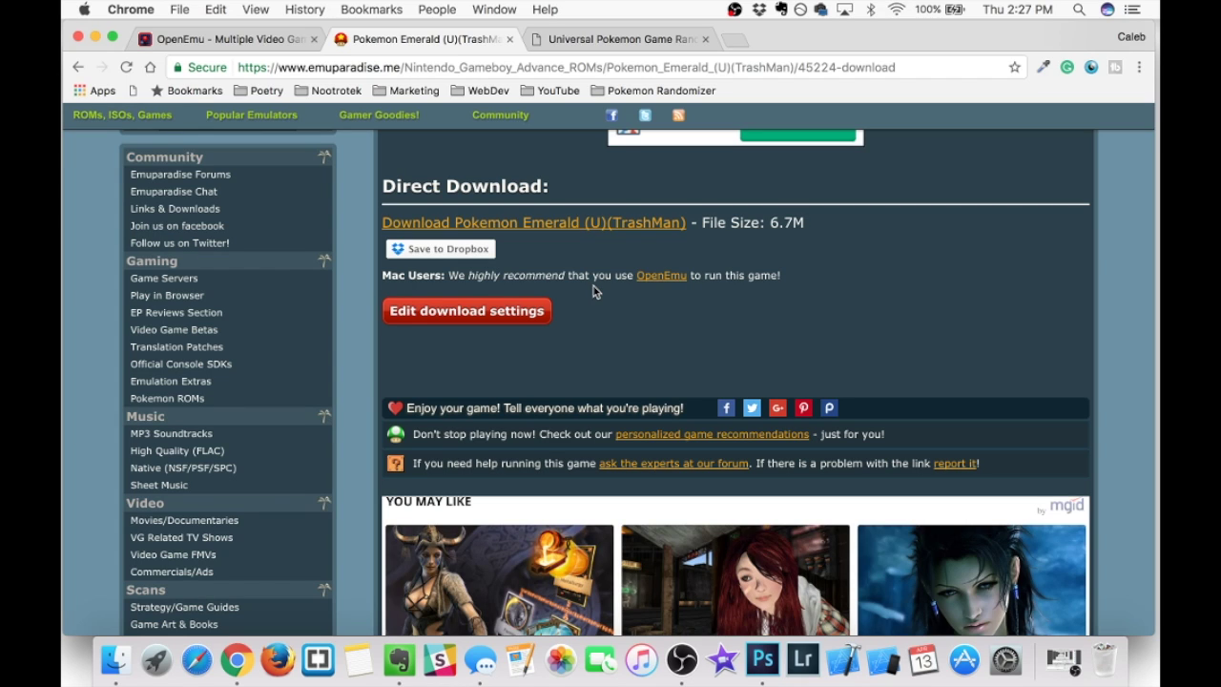
- Download the executable JAR randomizer, the 6.7 MB Pokemon Emerald zip and OpenEmu_2.0.5.zip
click(633, 38)
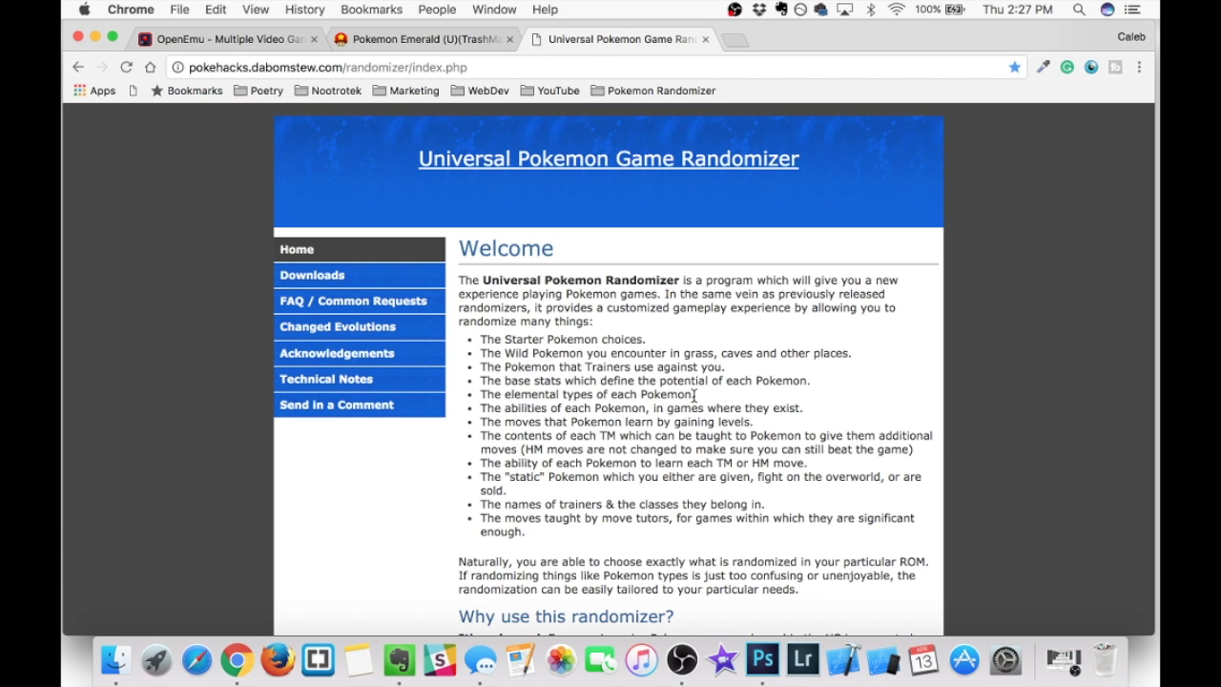
click(304, 275)
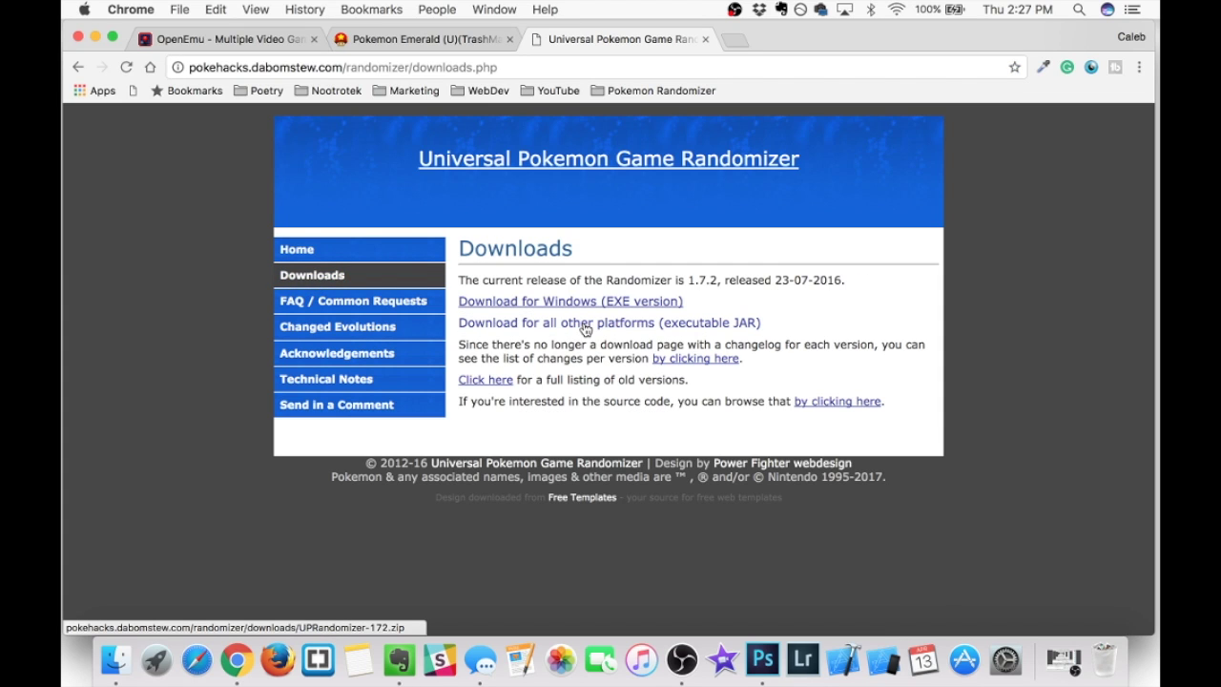
click(585, 325)
click(424, 38)
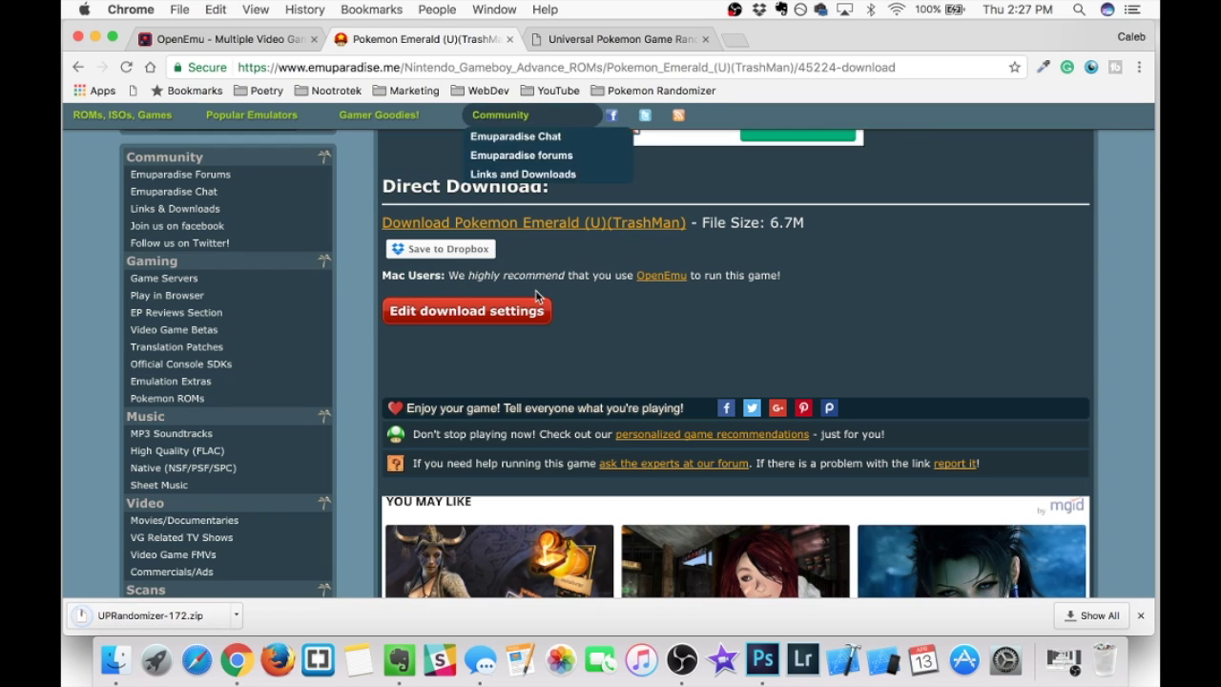
click(541, 228)
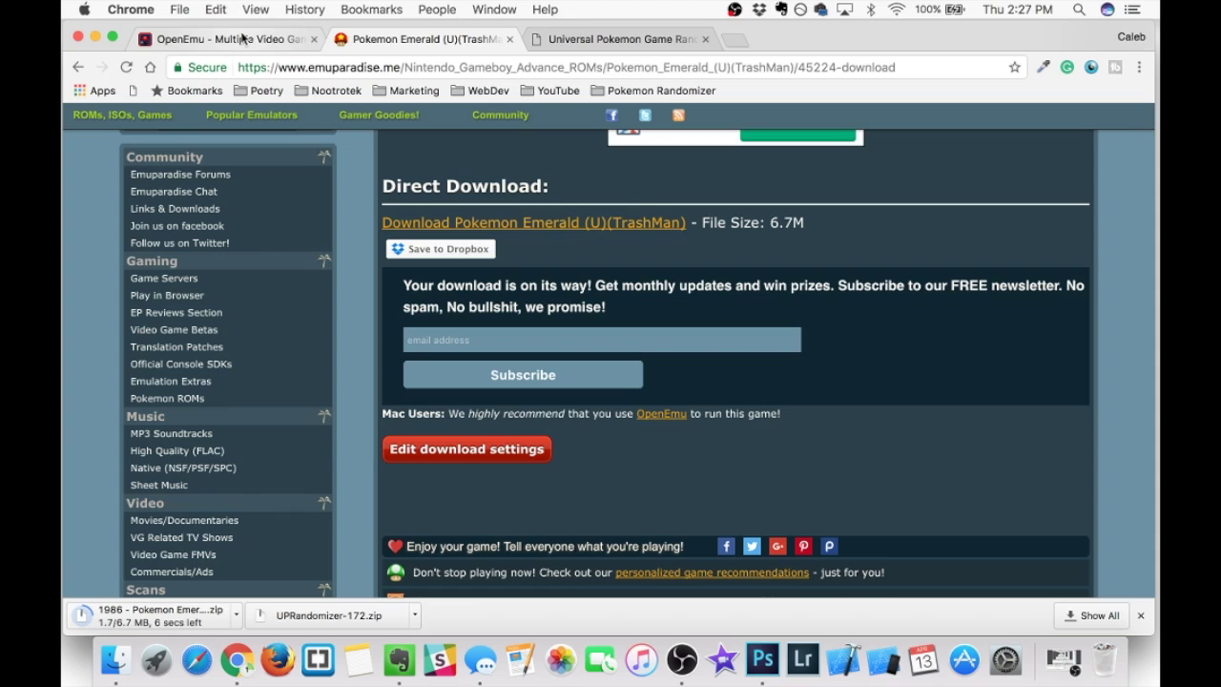
click(241, 38)
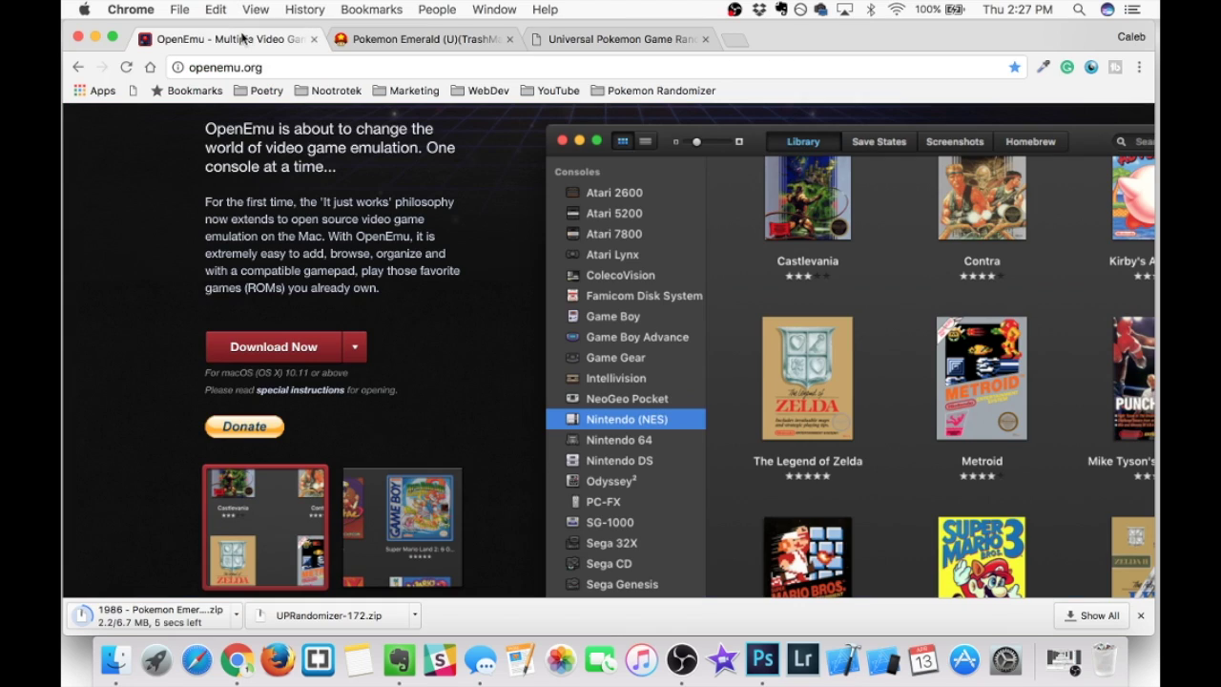
click(289, 351)
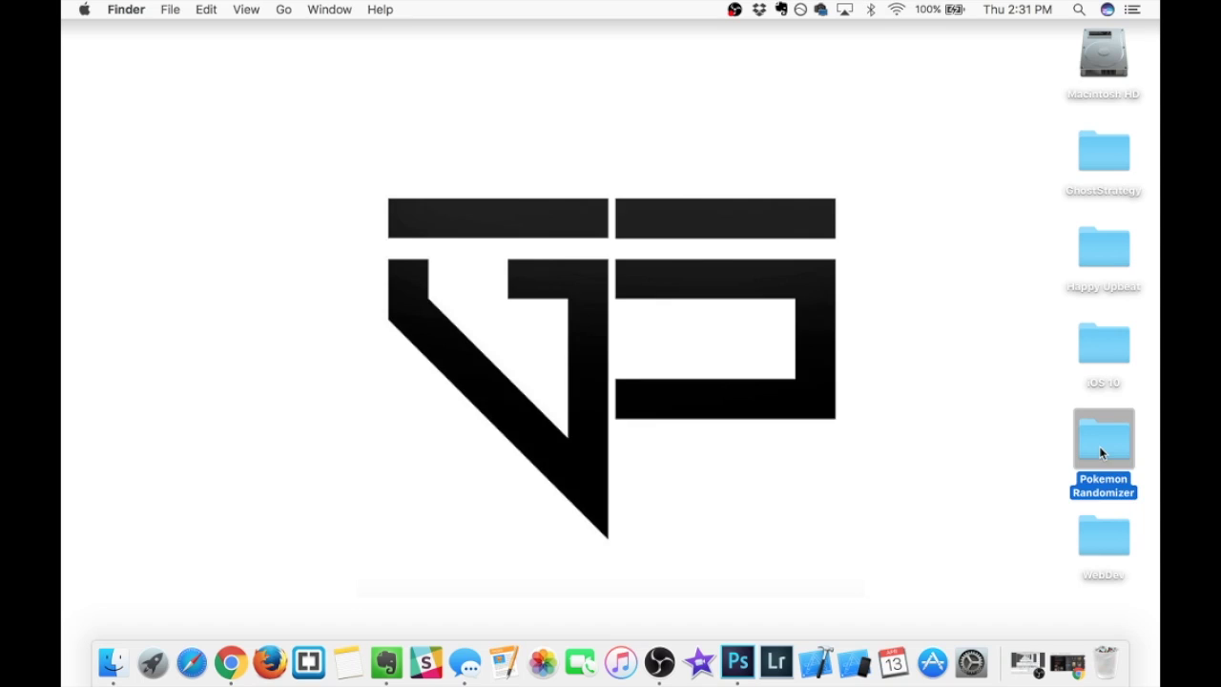
- Extract the Emerald, OpenEmu and UPRandomizer-172 zips in Pokemon Randomizer and select OpenEmu.app
double_click(1103, 441)
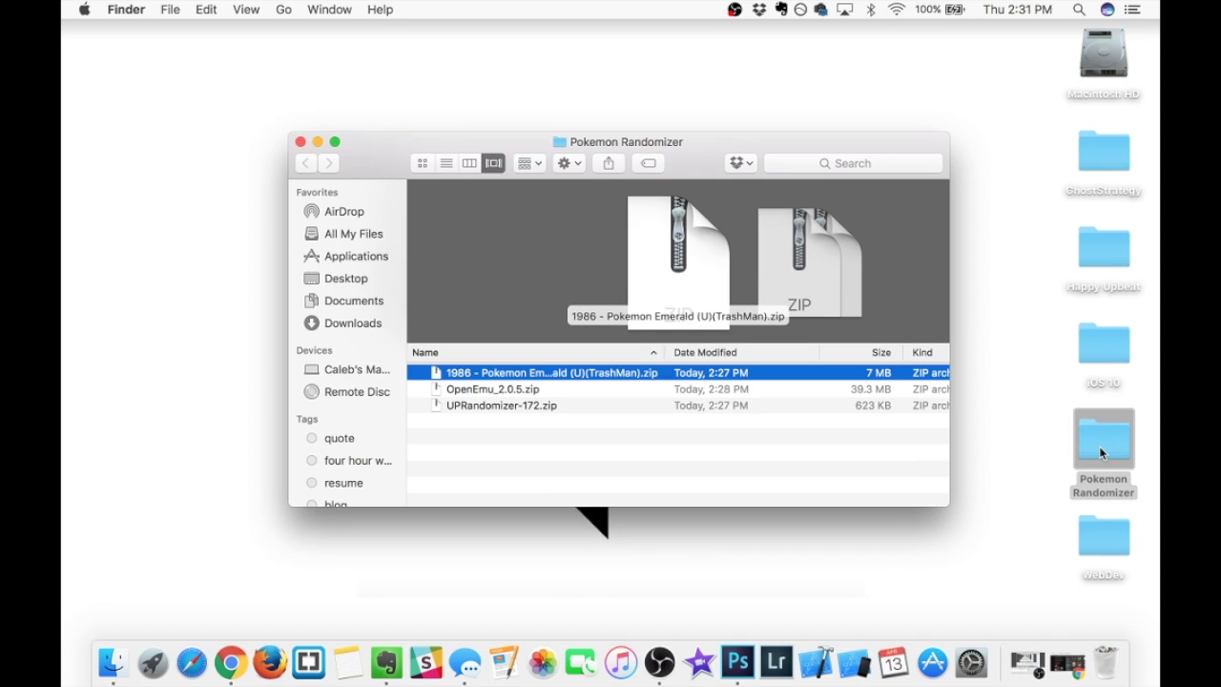
double_click(506, 375)
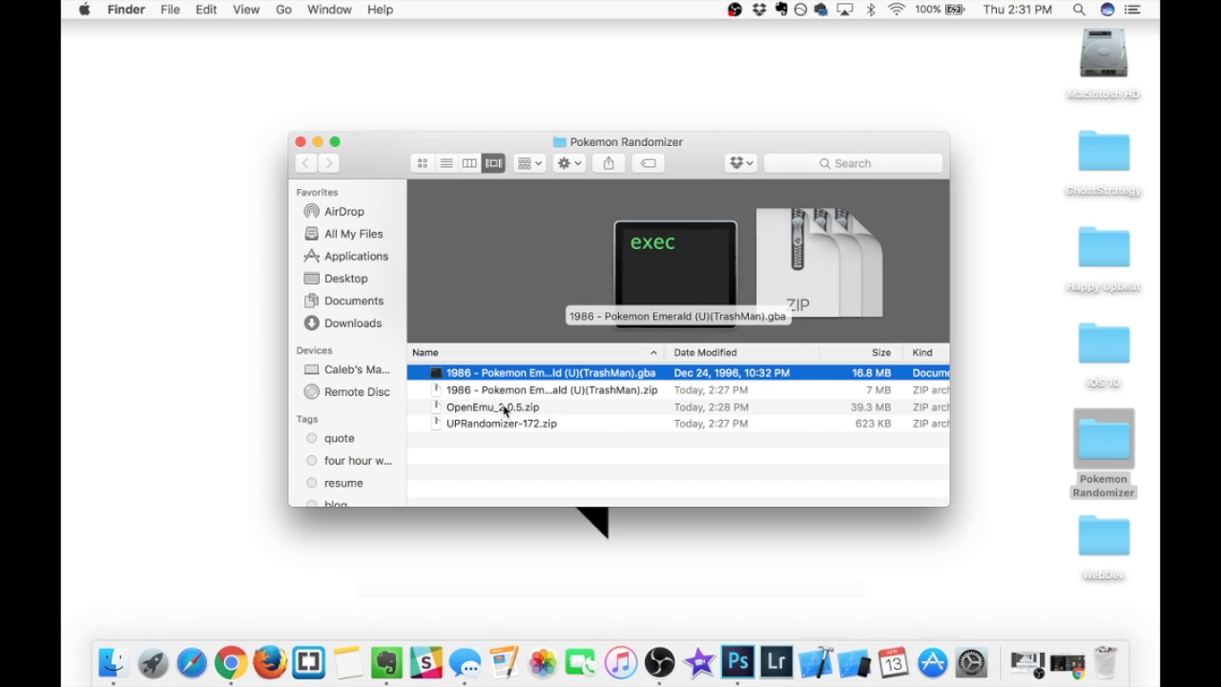
double_click(506, 408)
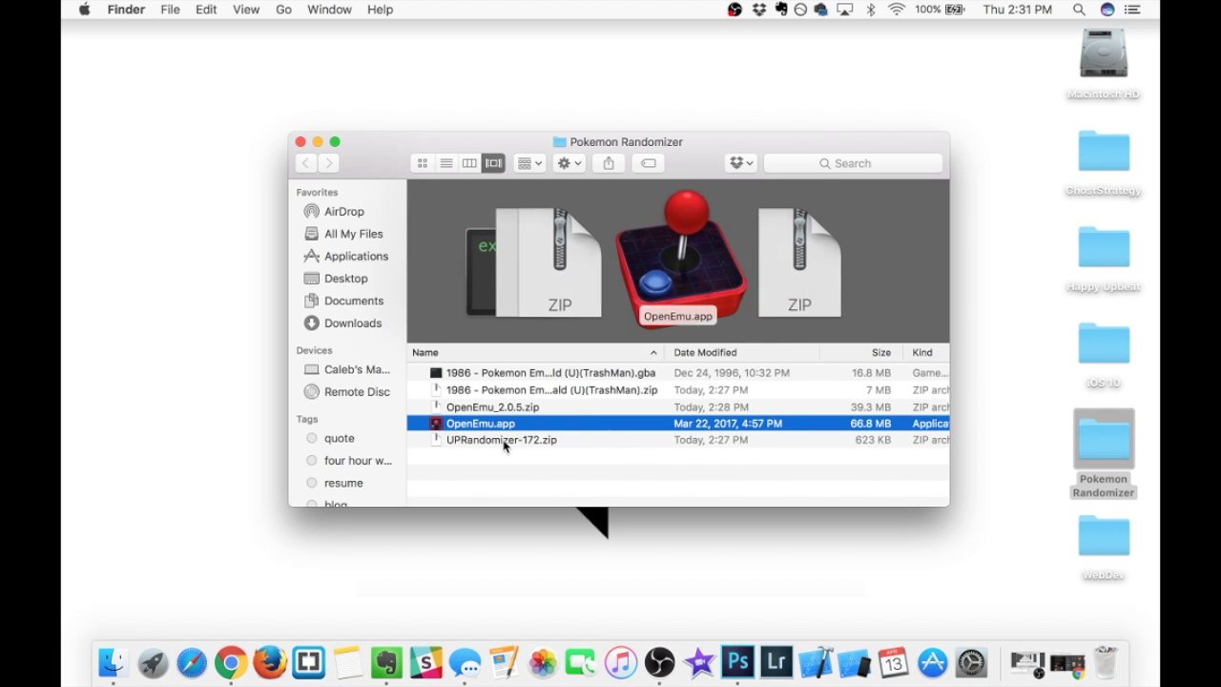
double_click(504, 441)
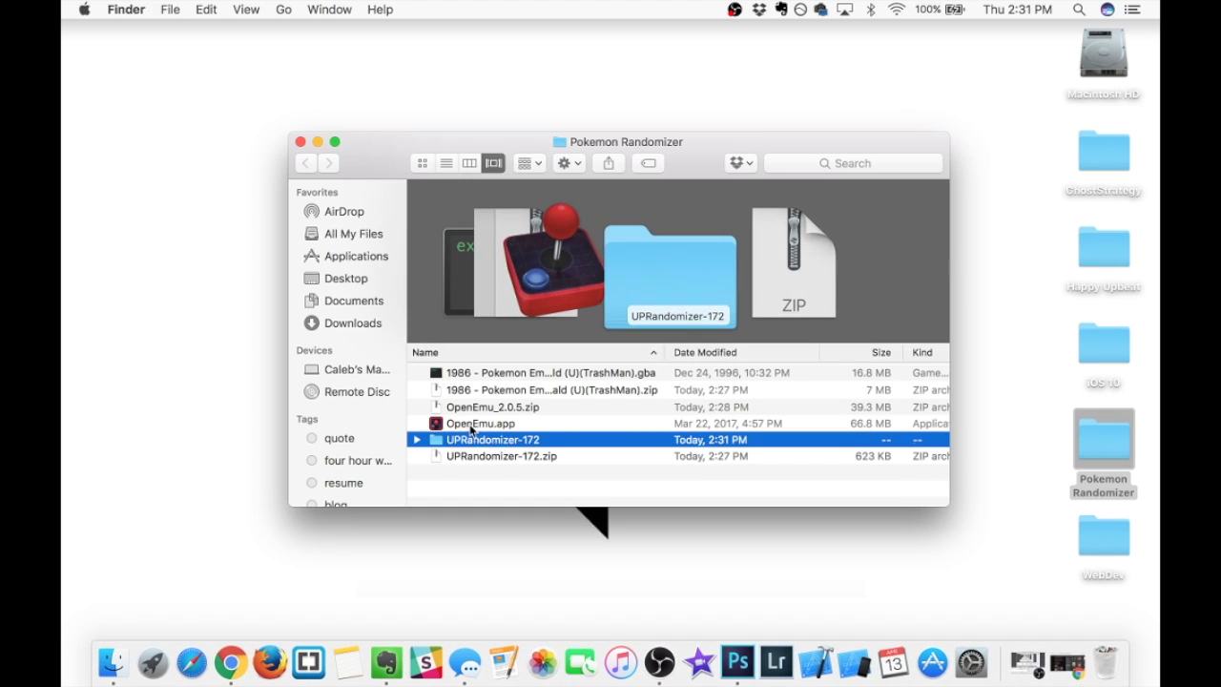
click(477, 424)
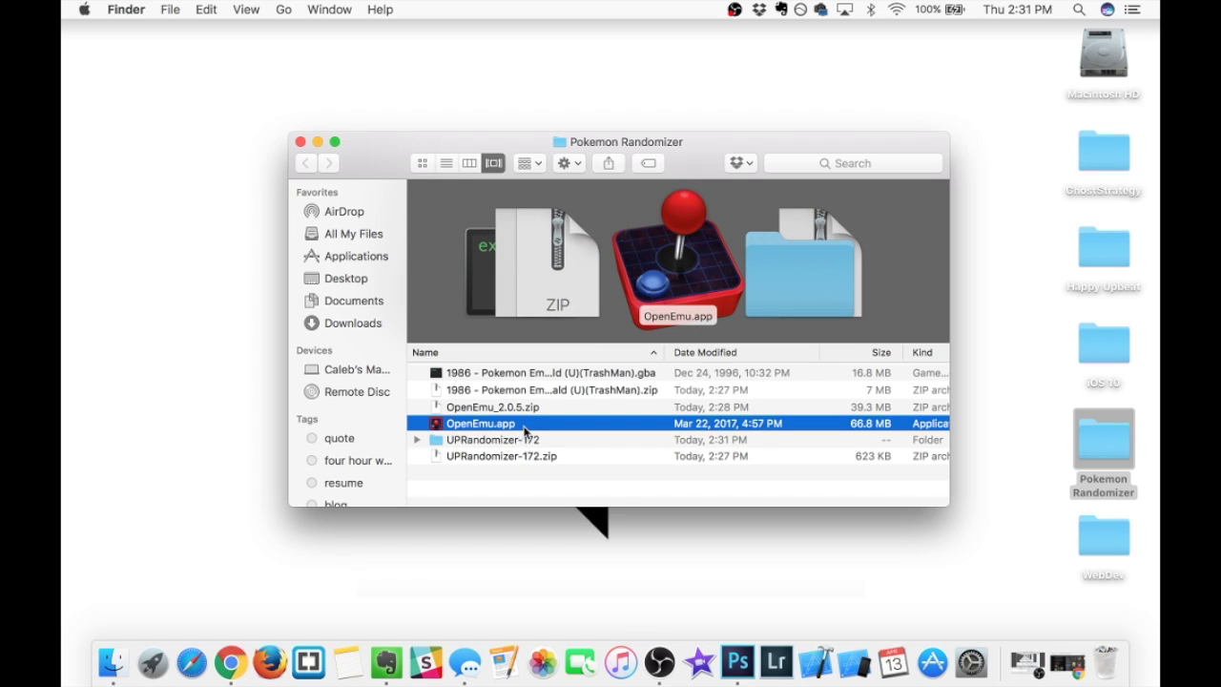
- Launch OpenEmu.app past the security prompt, then bring the Pokemon Randomizer folder back in front
double_click(524, 431)
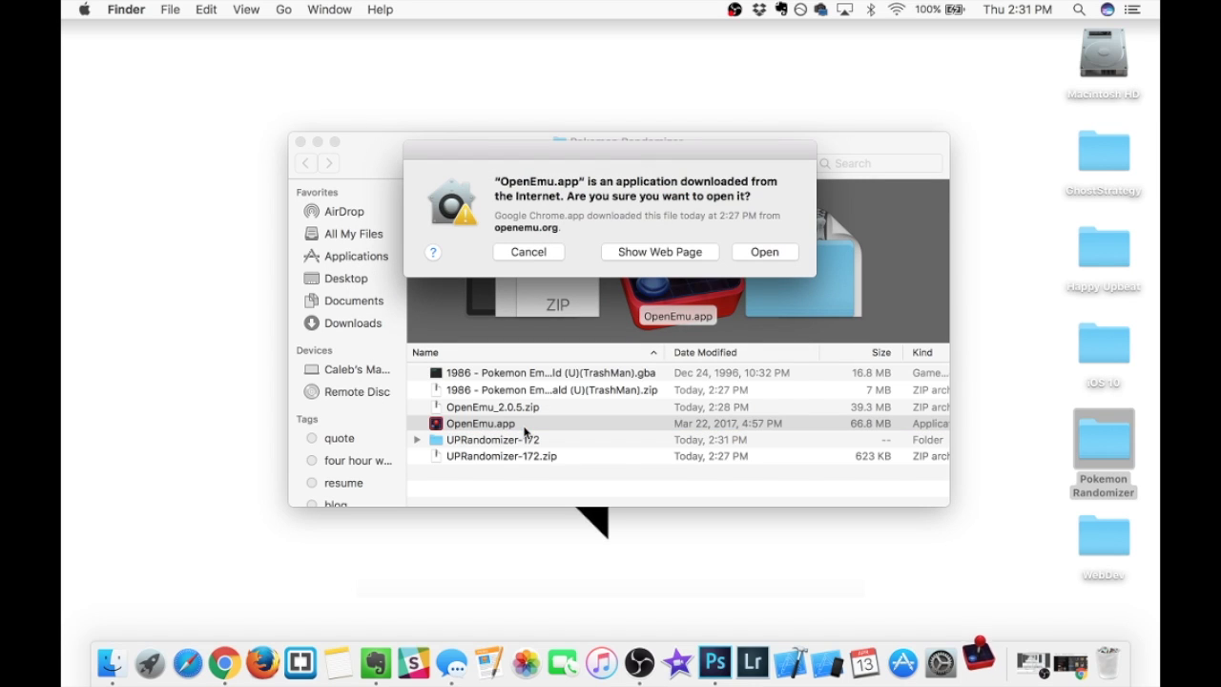
click(752, 252)
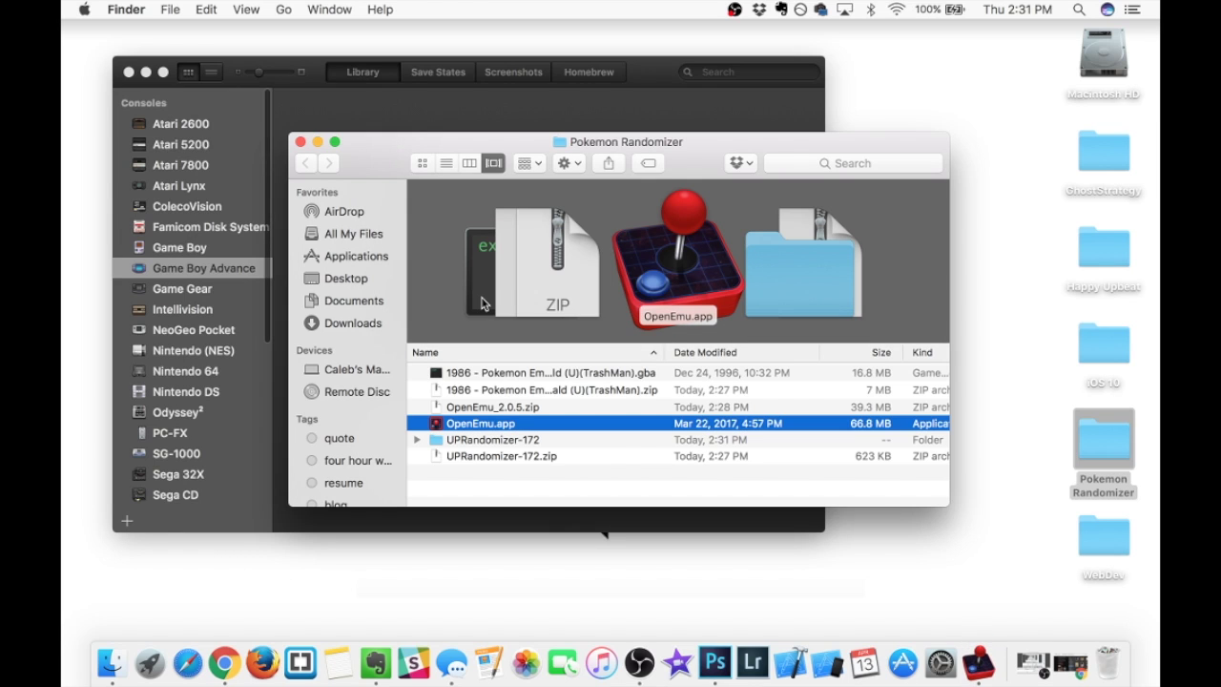
click(466, 101)
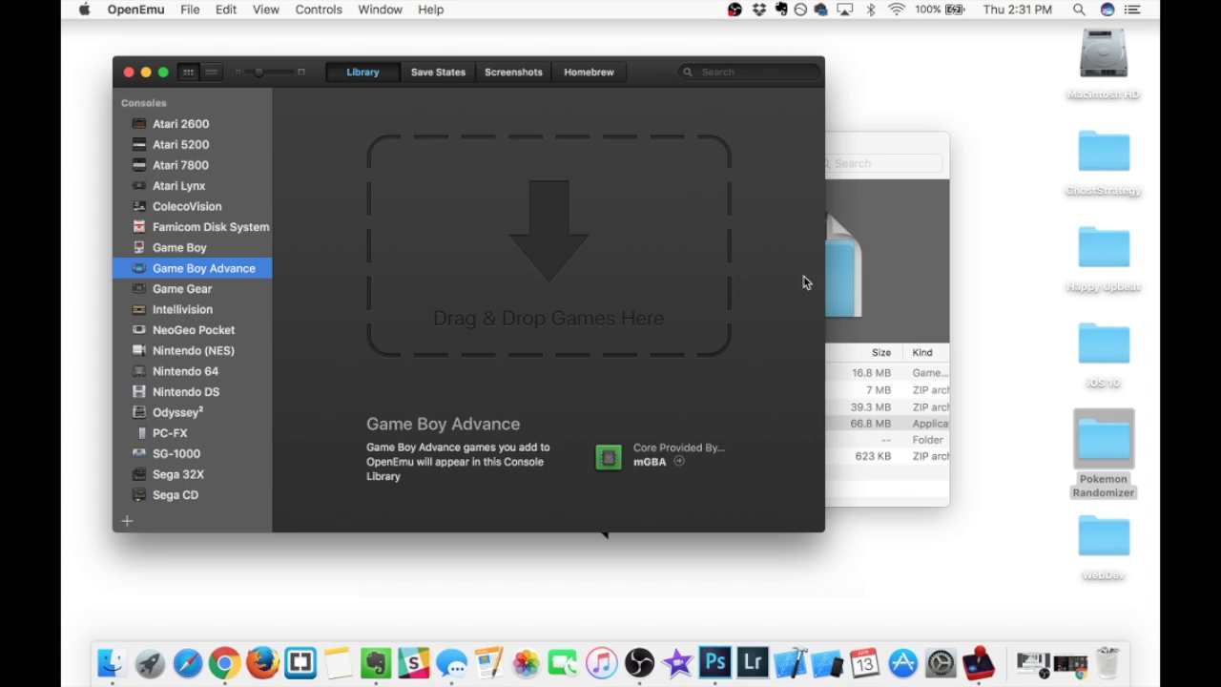
click(889, 286)
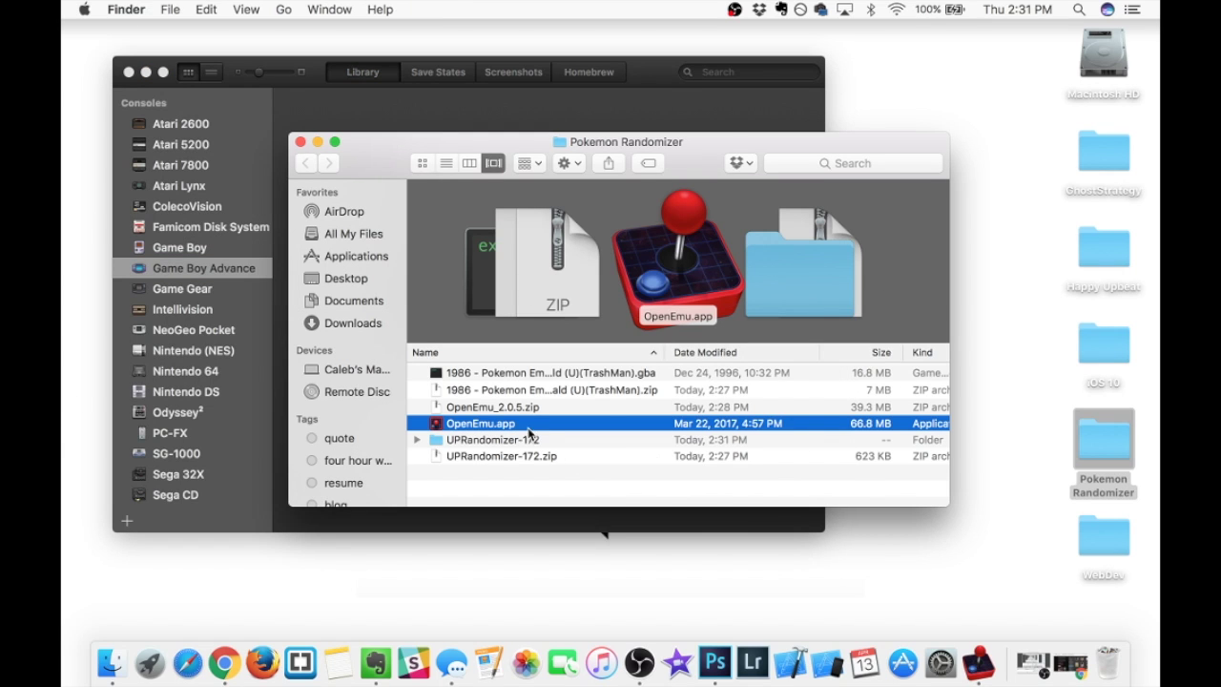
- Open the UPRandomizer-172 folder and select randomizer.jar
click(567, 378)
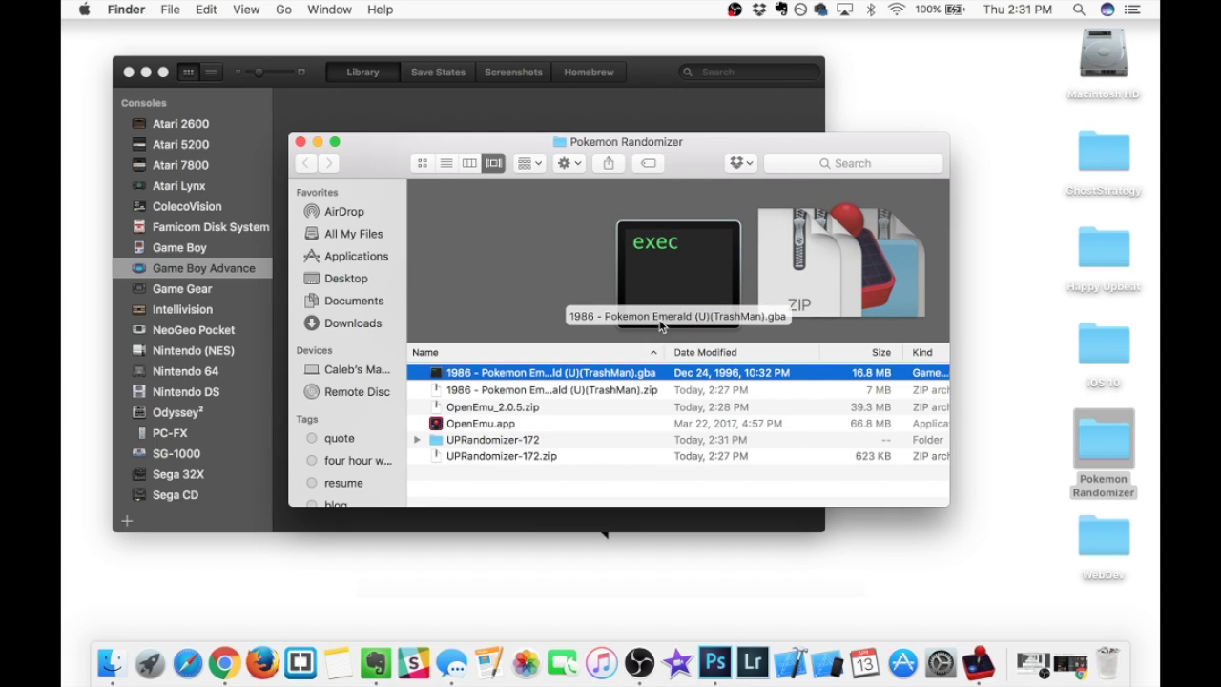
click(493, 441)
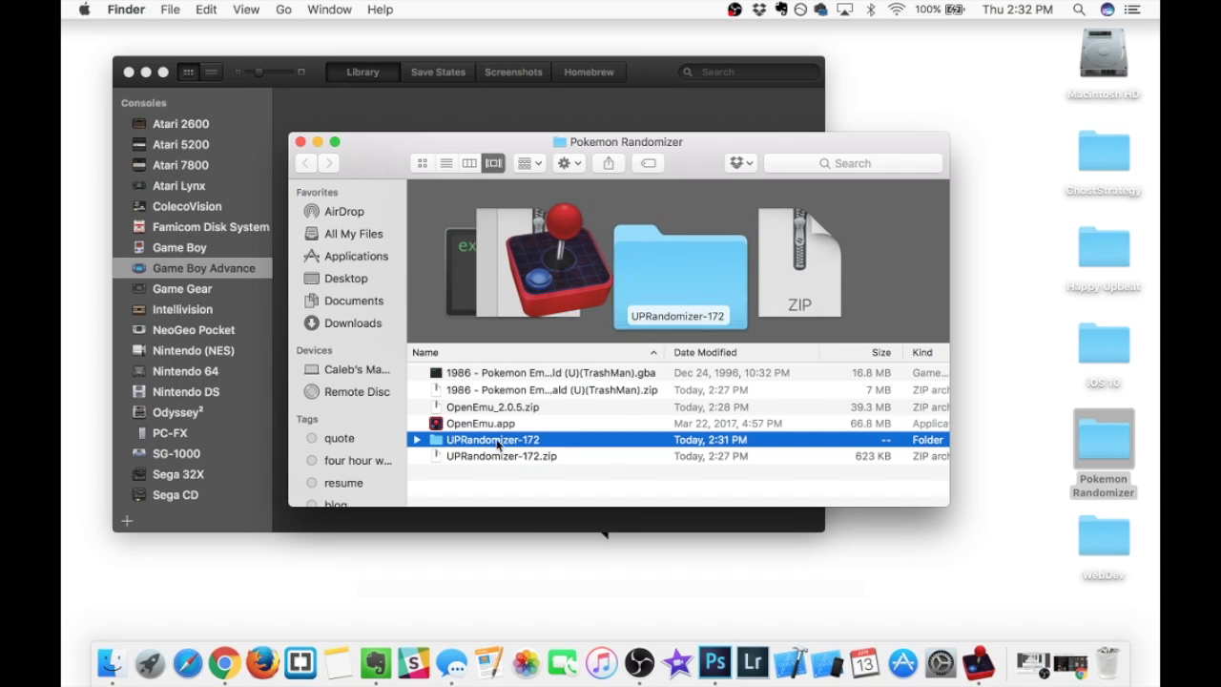
double_click(561, 441)
click(563, 463)
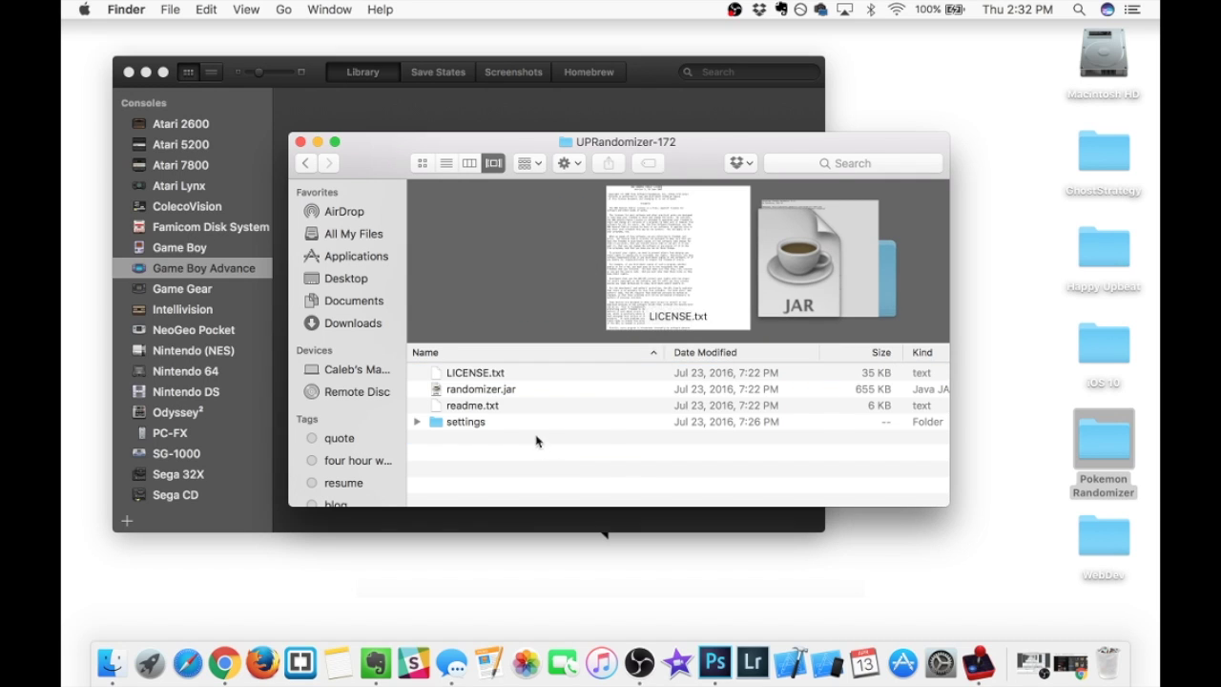
click(481, 391)
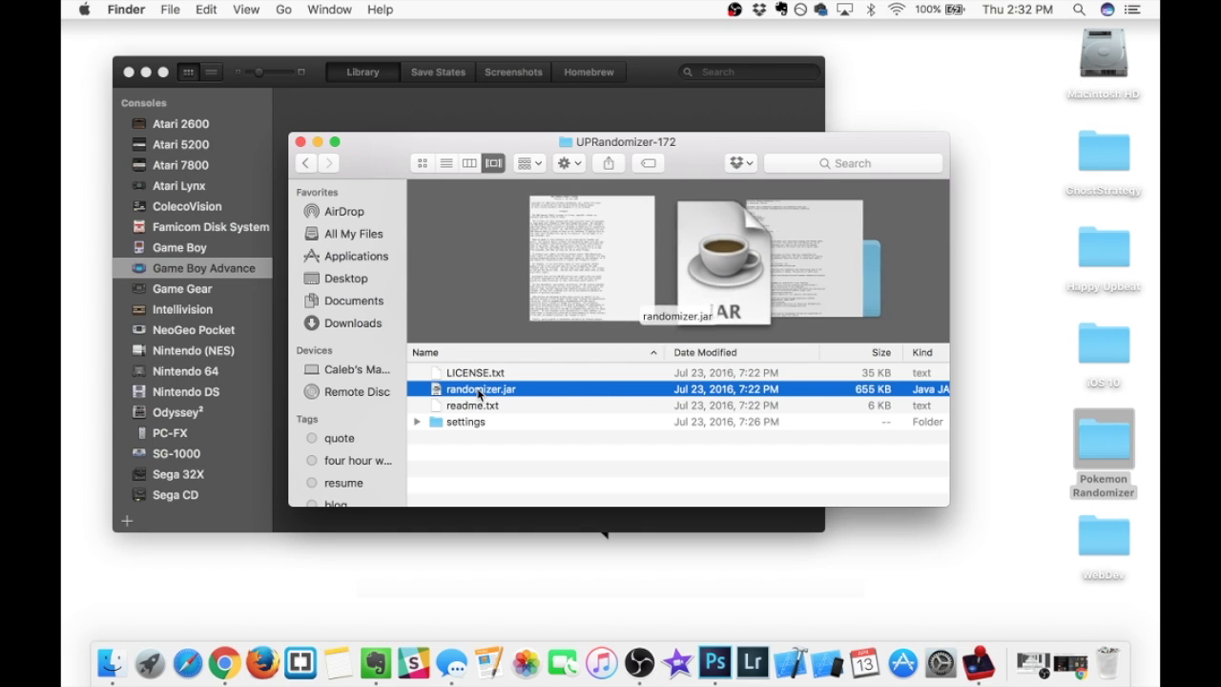
- Launch randomizer.jar through its Open action, approving the unidentified-developer warning
double_click(563, 390)
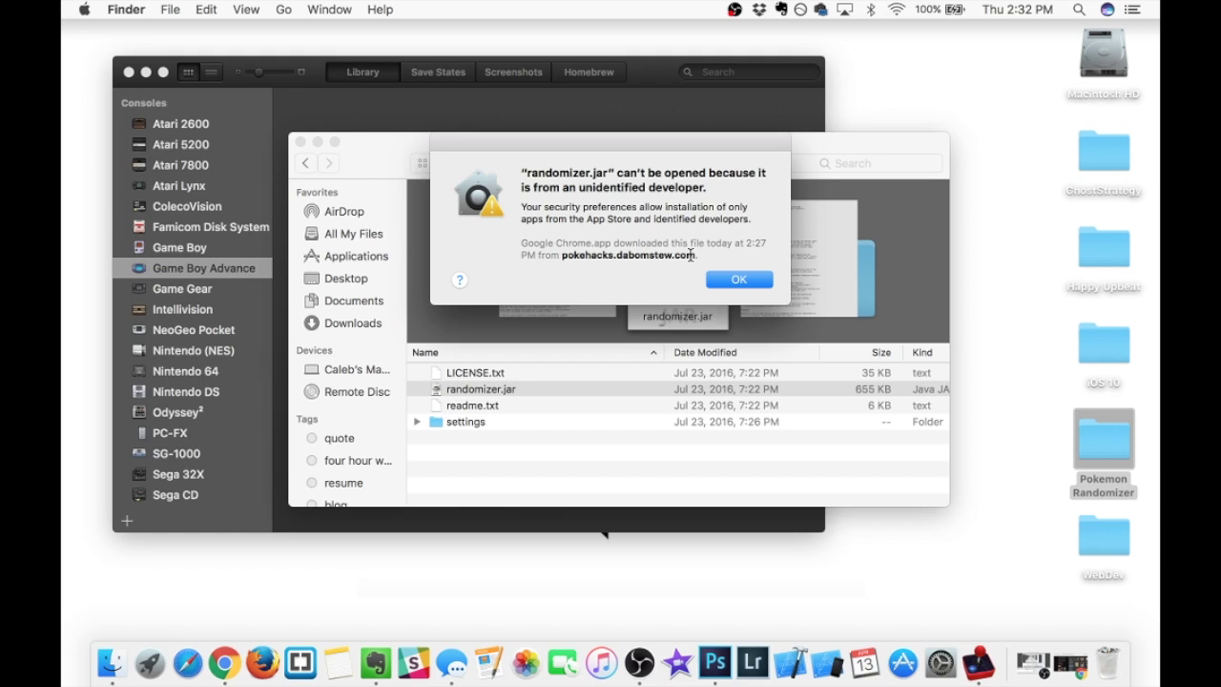
click(754, 283)
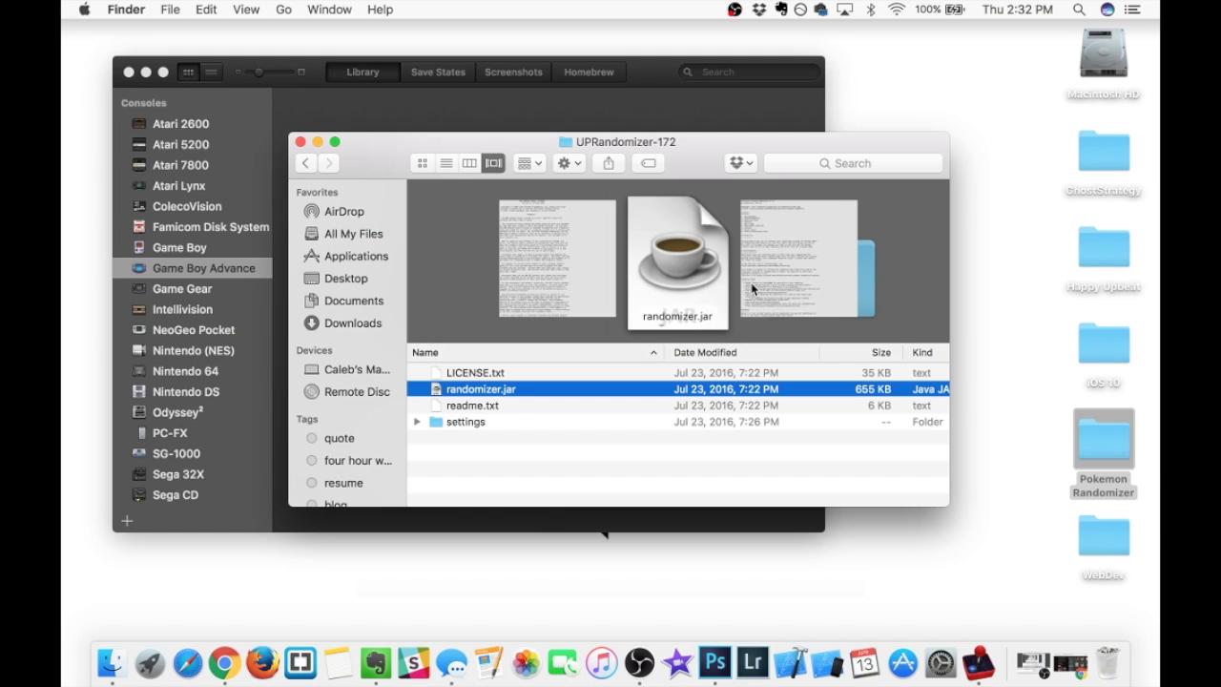
right_click(532, 393)
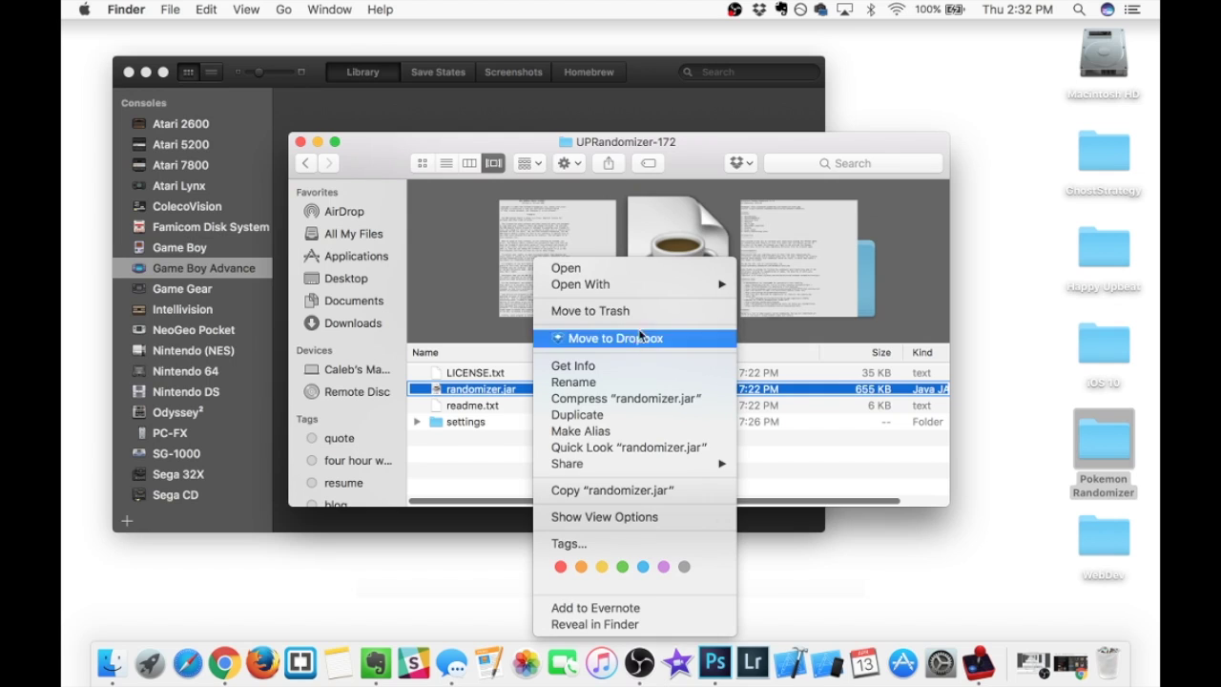
click(620, 268)
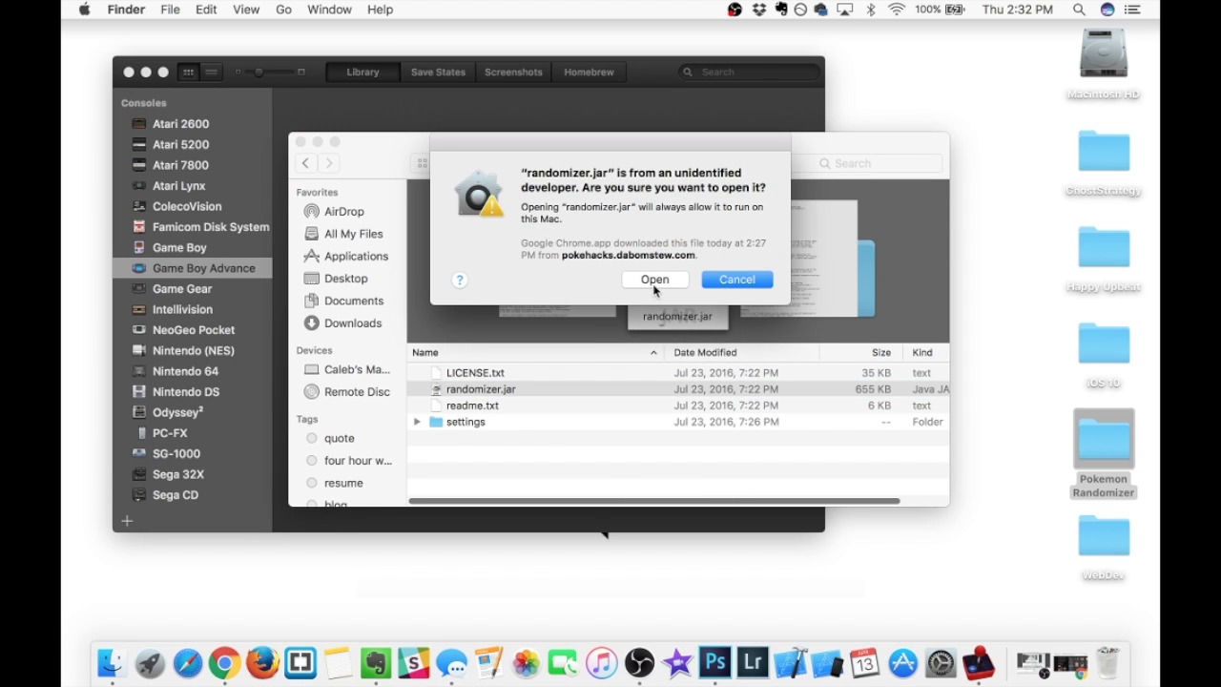
click(653, 285)
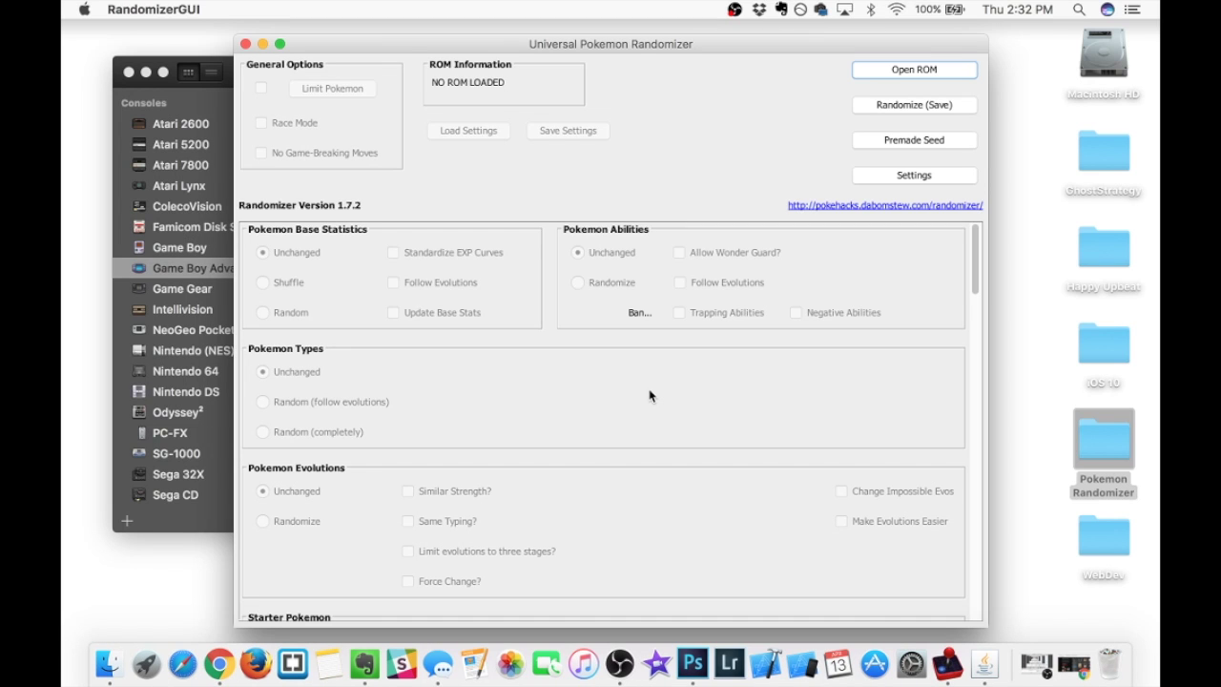
- Load the Pokemon Emerald .gba ROM (Emerald (U), BPEE) from the Pokemon Randomizer folder
scroll(649, 396, down, 15)
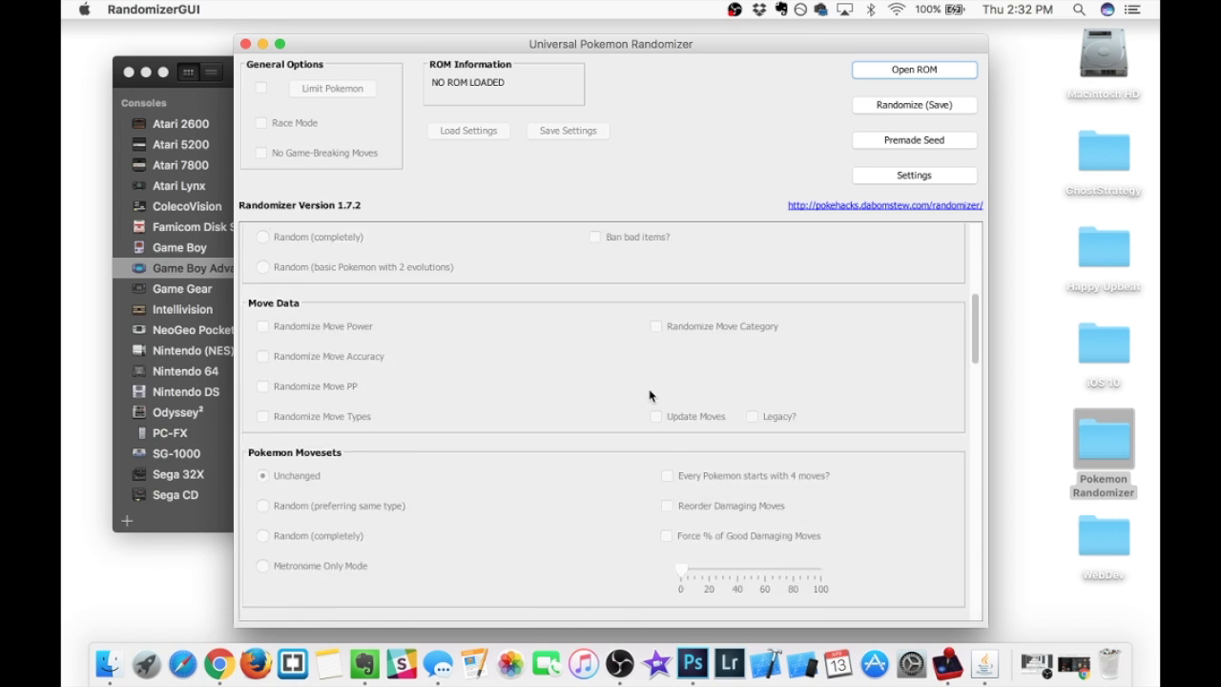
scroll(649, 396, up, 15)
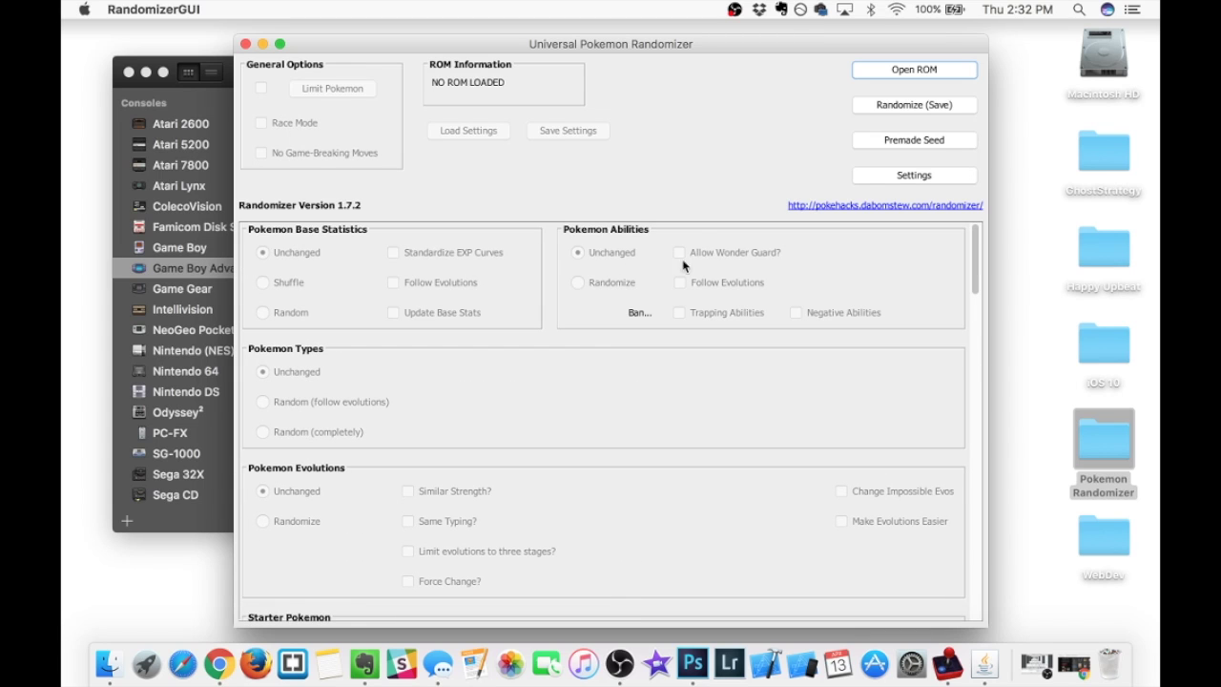
click(866, 72)
click(655, 187)
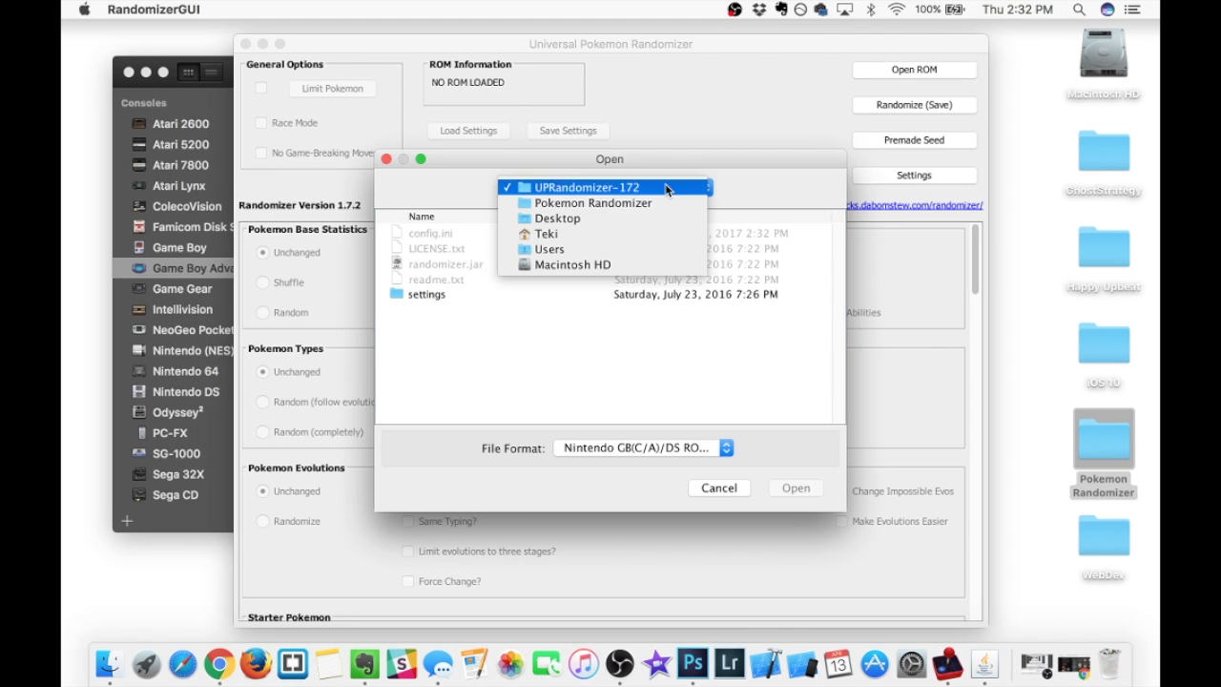
click(618, 204)
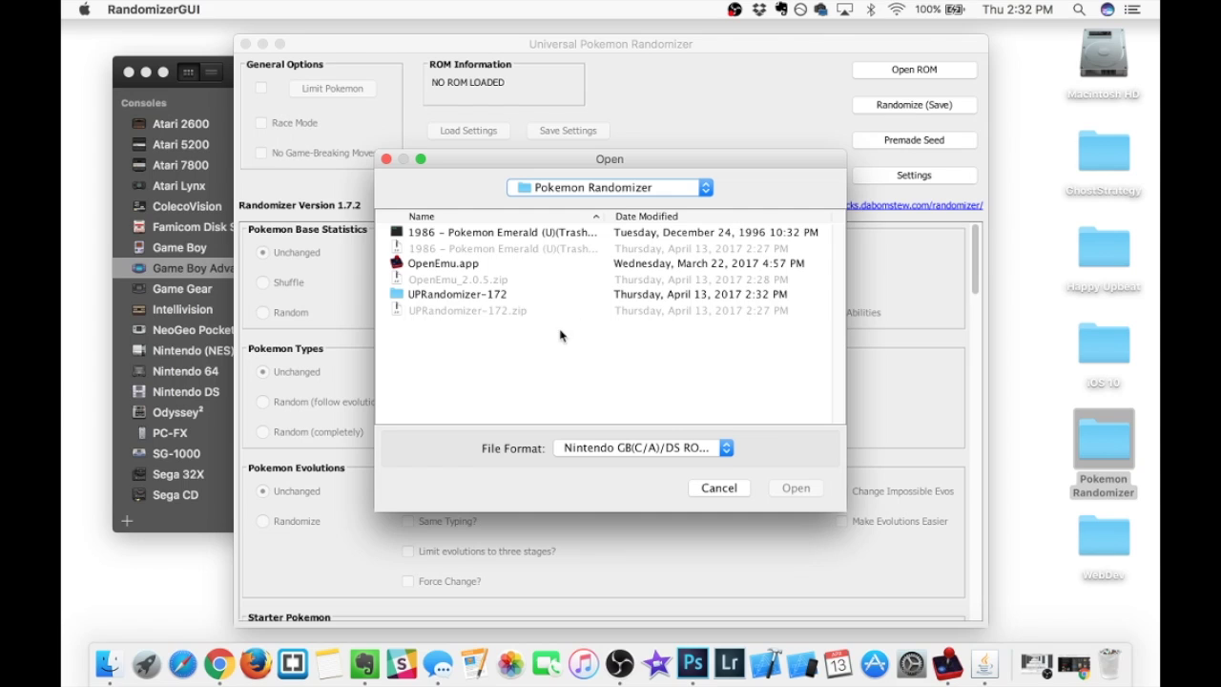
click(540, 236)
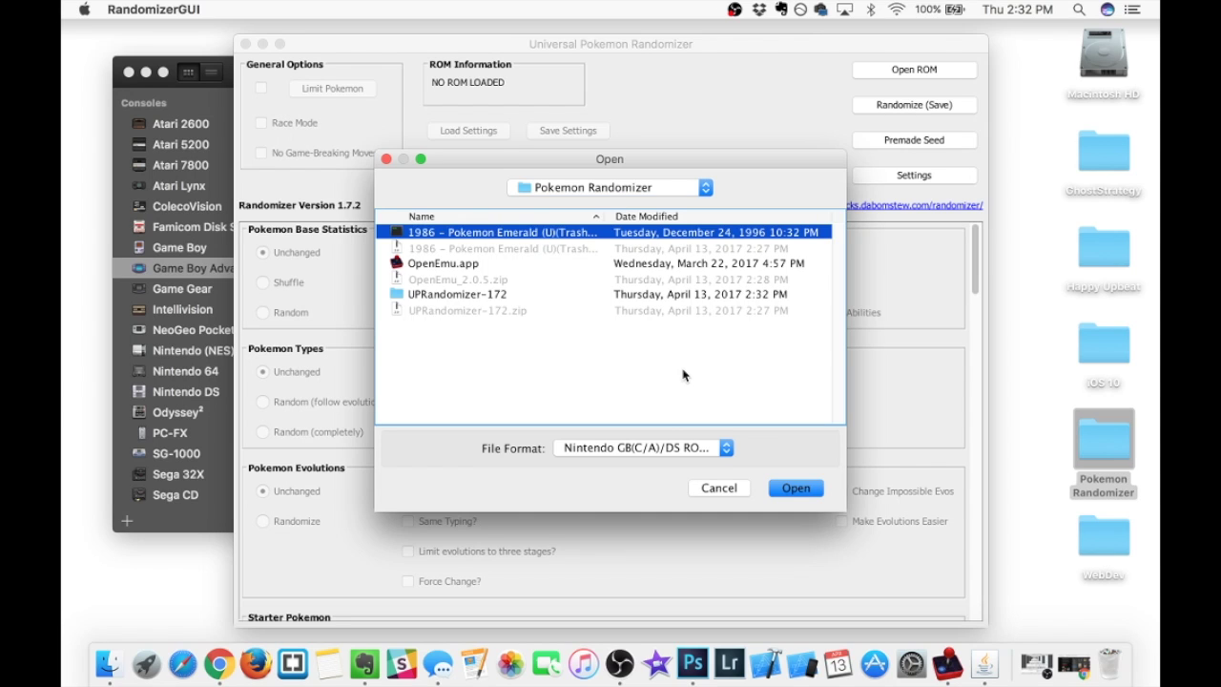
click(796, 488)
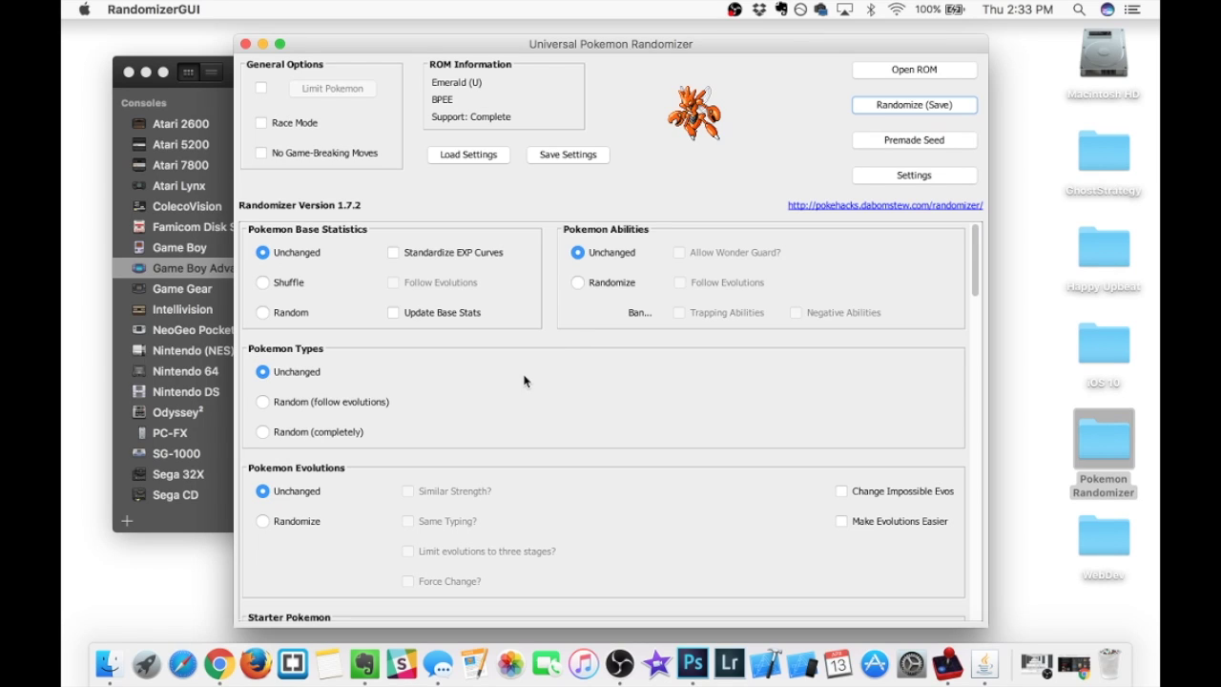
- Set Starter Pokemon to Random (completely) and Wild Pokemon to Random, then choose Randomize (Save)
scroll(524, 381, down, 10)
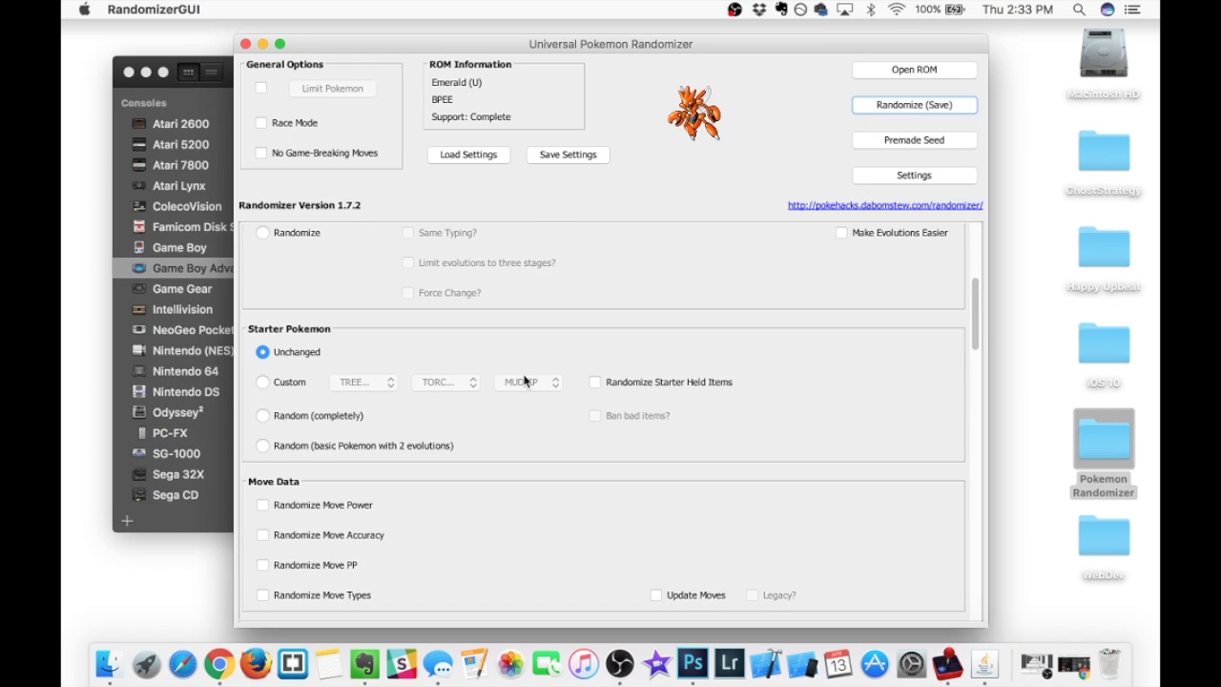
click(291, 415)
scroll(517, 420, down, 9)
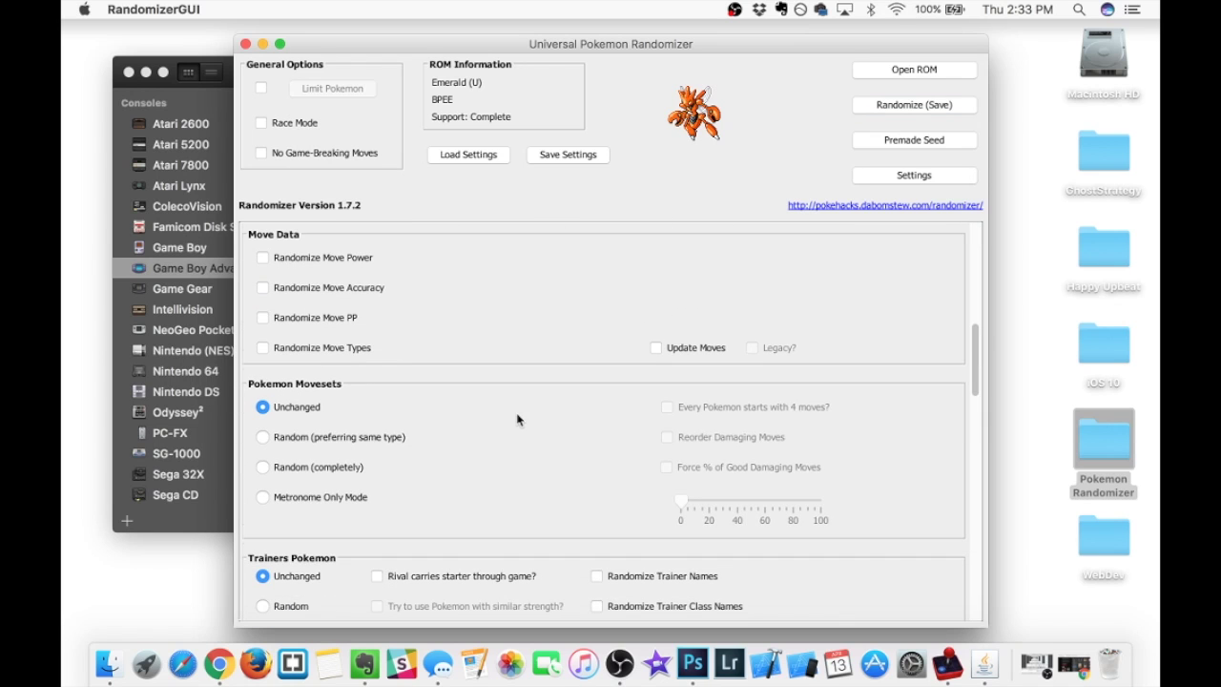
scroll(518, 420, down, 15)
click(278, 395)
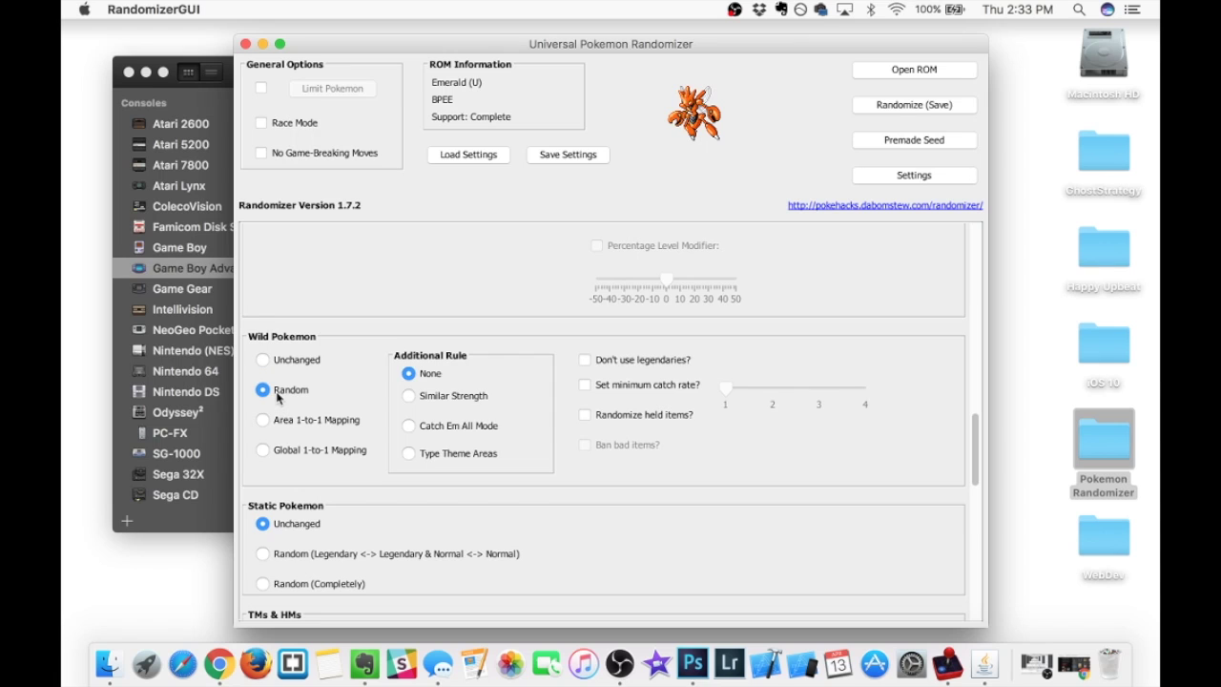
scroll(547, 417, up, 20)
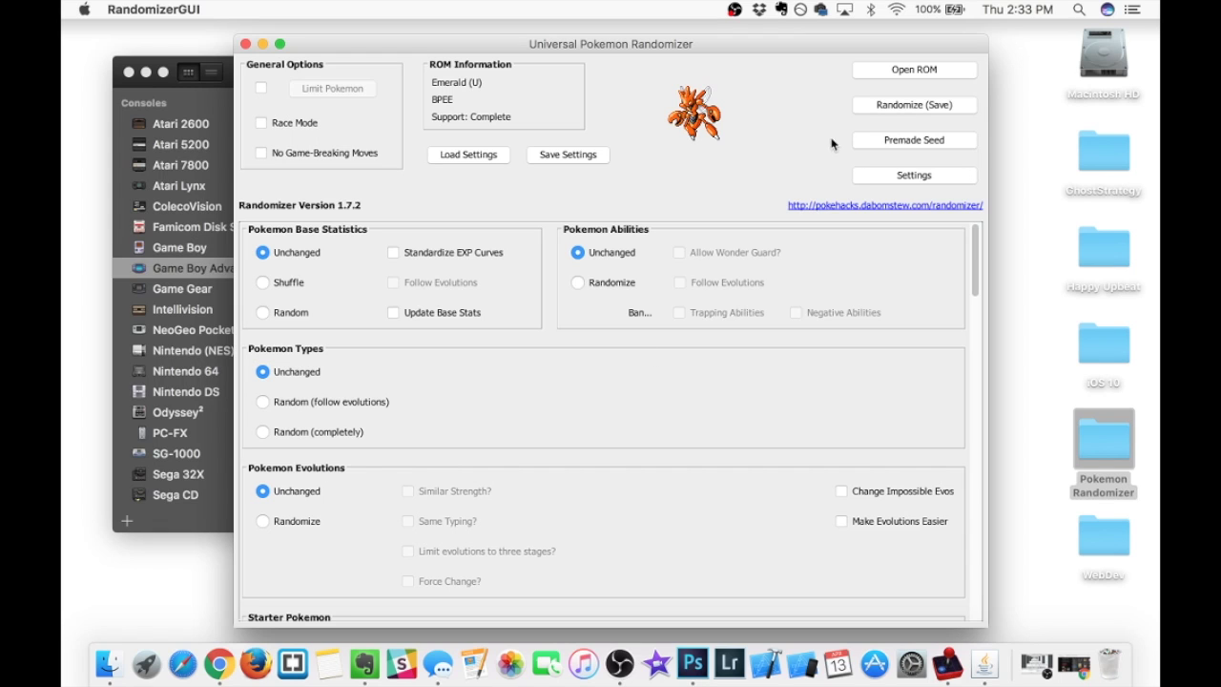
click(908, 110)
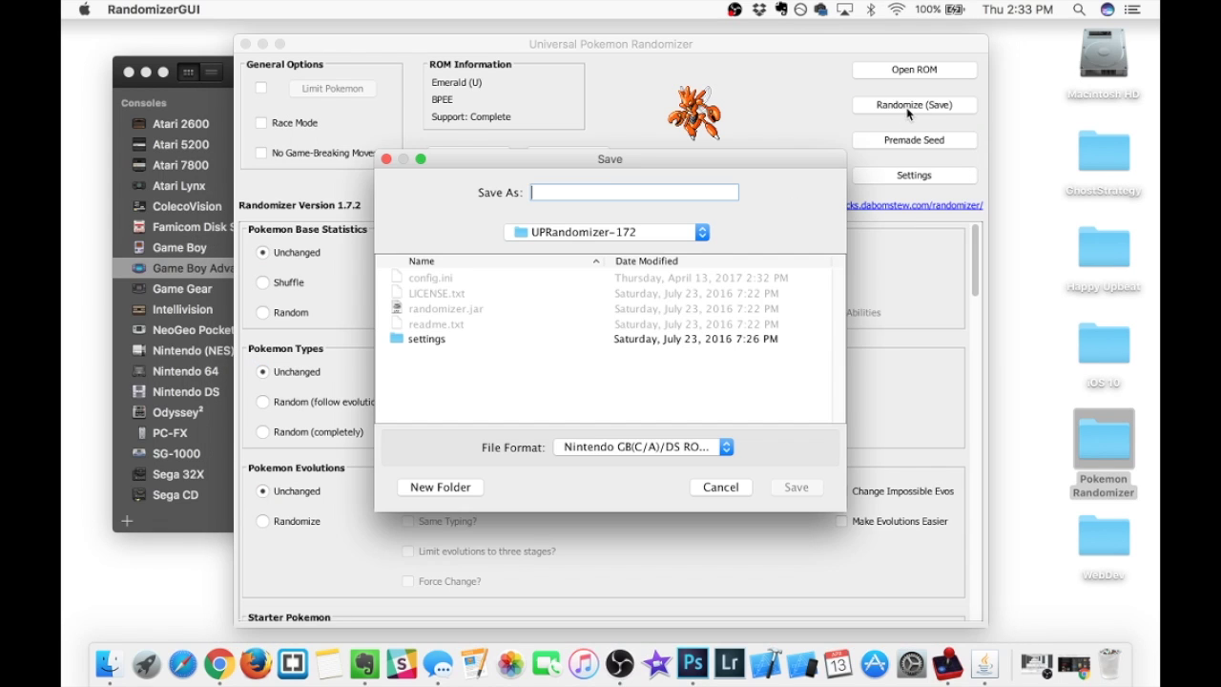
- Save the ROM as 'Emerald Randomizer' in the Pokemon Randomizer folder, along with its log
click(630, 235)
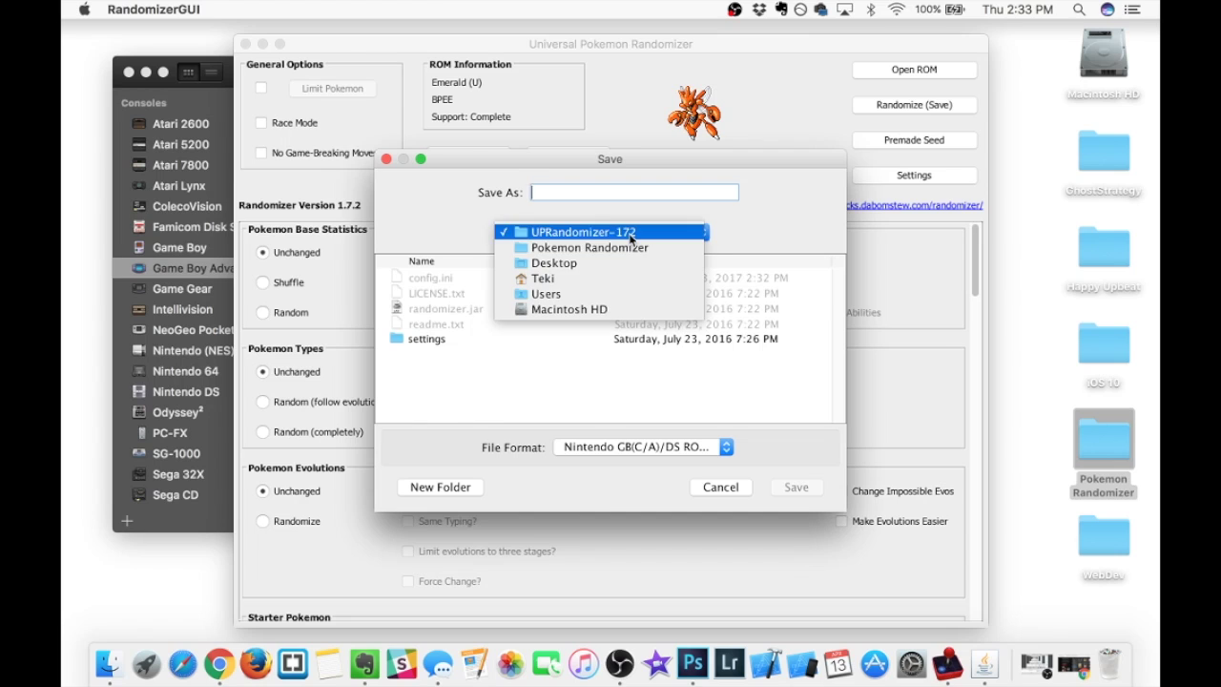
click(615, 247)
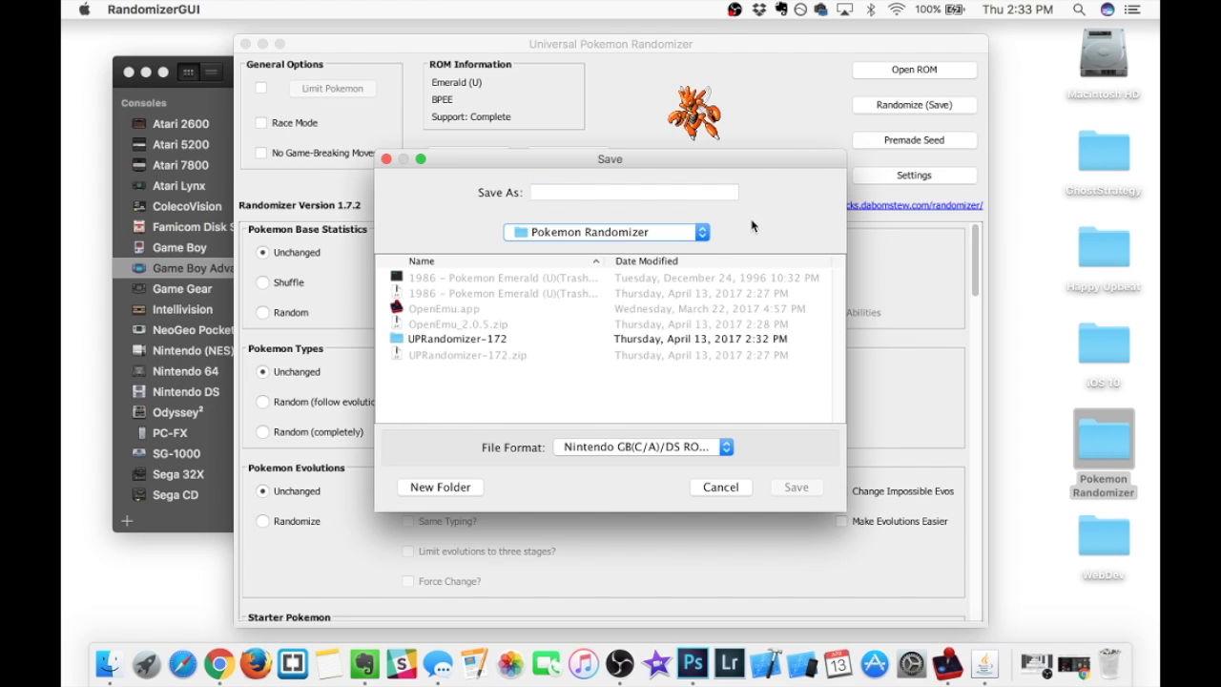
click(702, 192)
text(Eme)
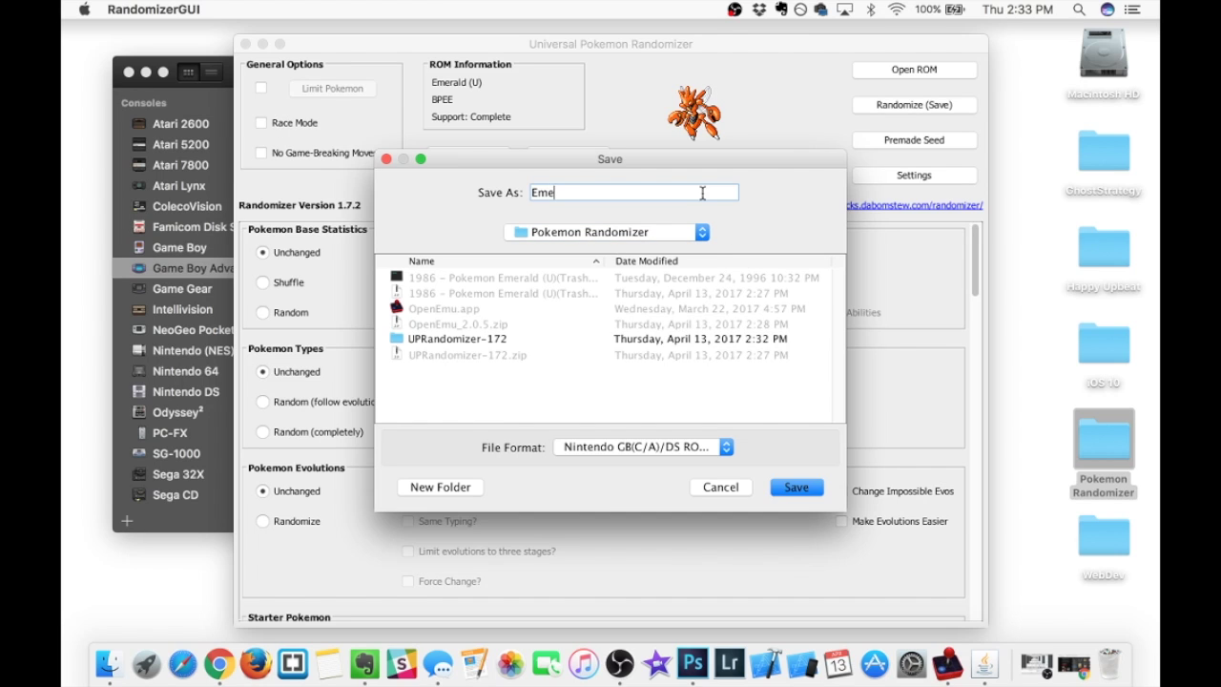
text(rald Randomizer)
click(793, 491)
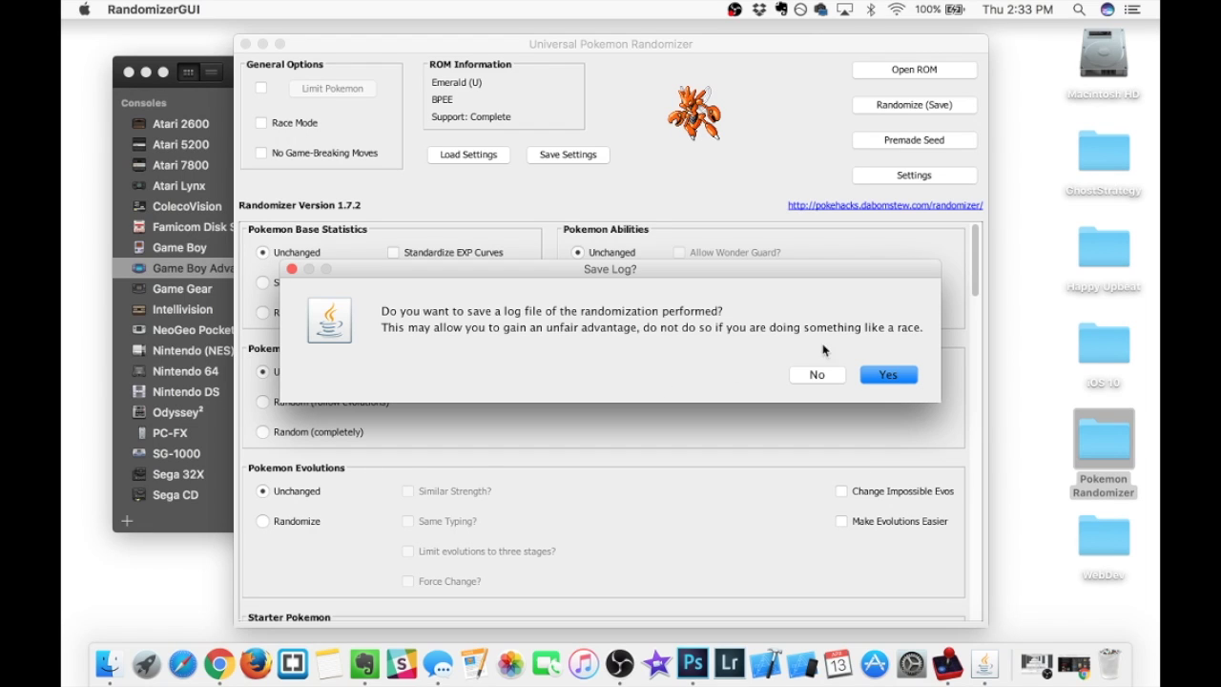
click(887, 376)
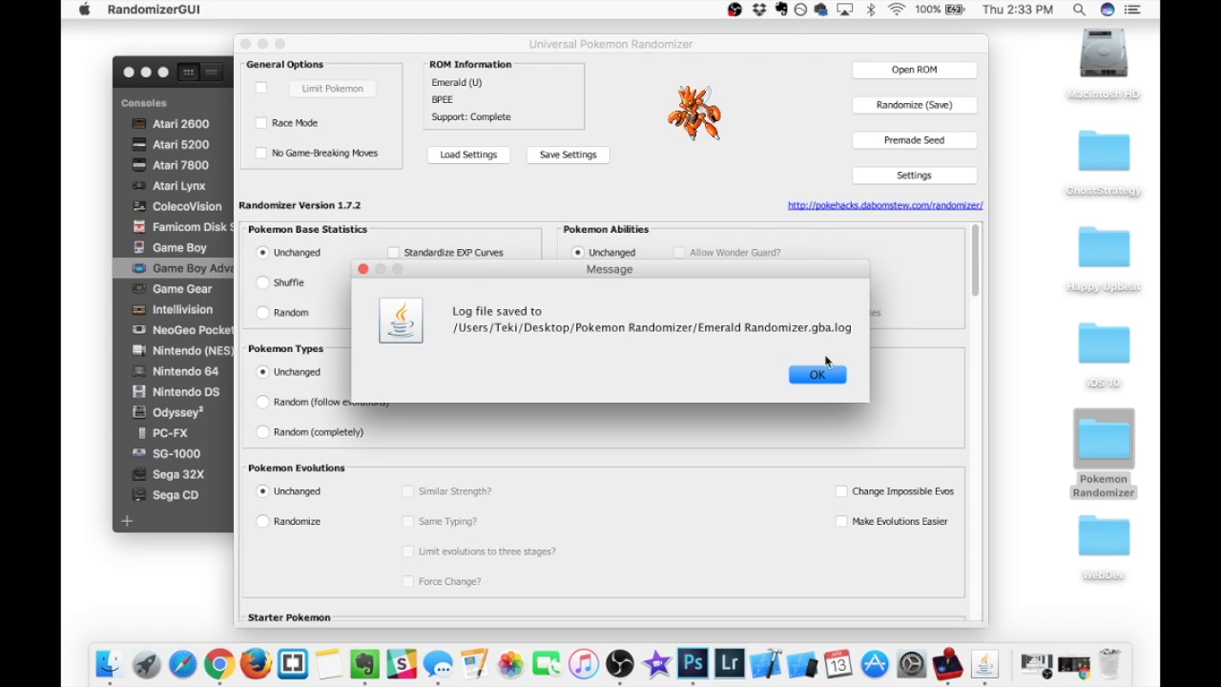
- Dismiss the log-saved message and seed details, then close Universal Pokemon Randomizer
click(817, 374)
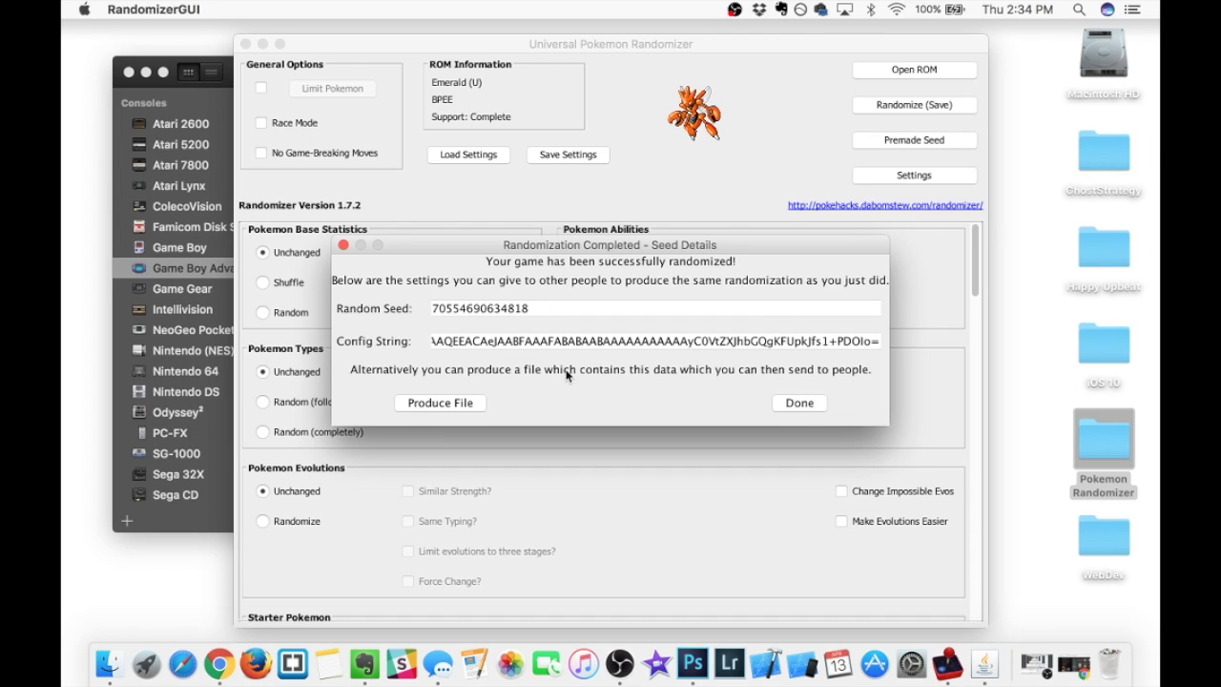
click(799, 402)
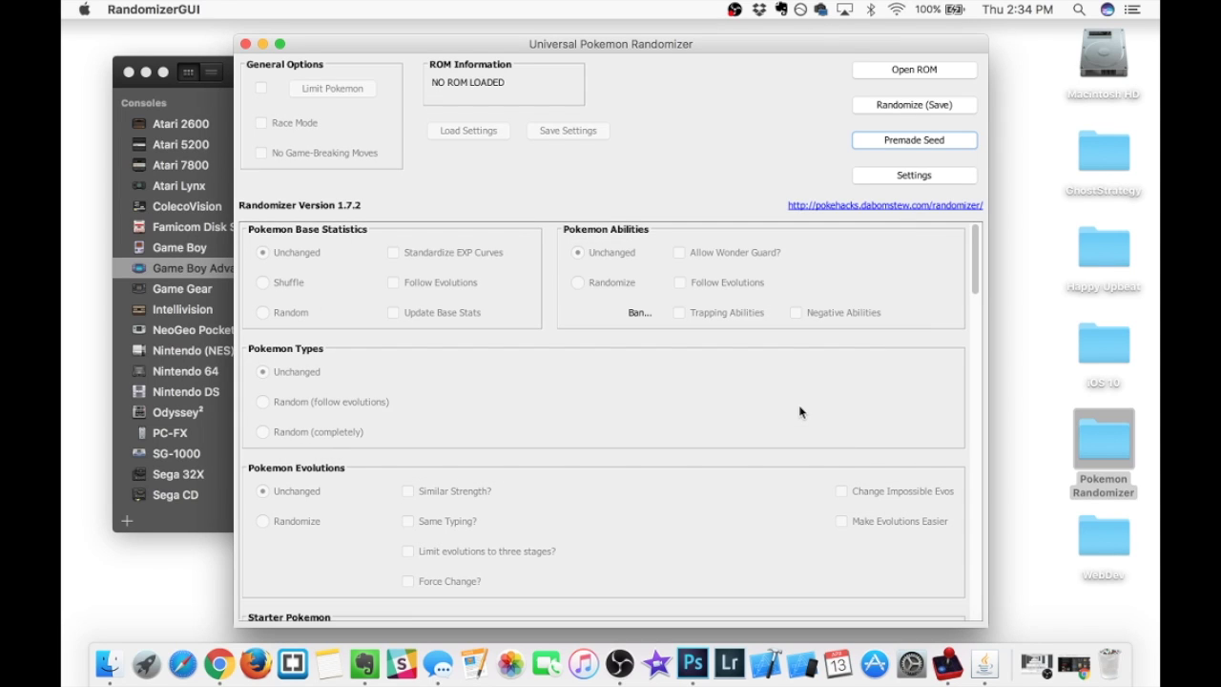
click(246, 45)
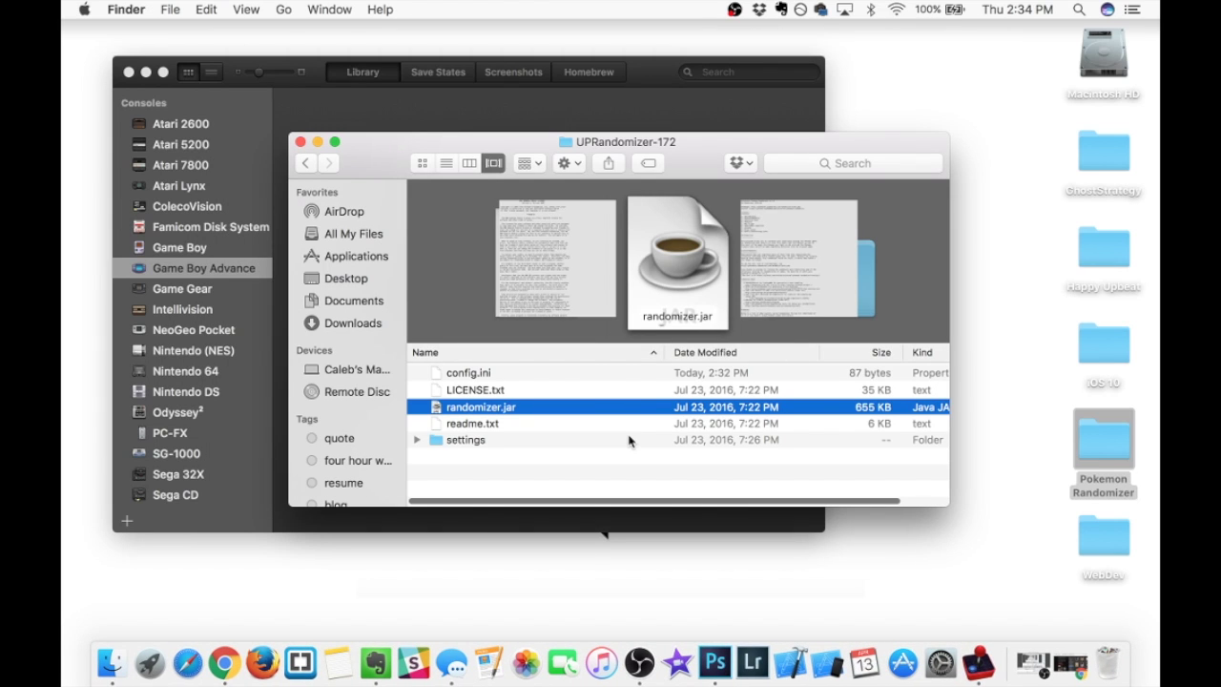
- Drag Emerald Randomizer.gba from the Pokemon Randomizer folder into OpenEmu's library
click(305, 164)
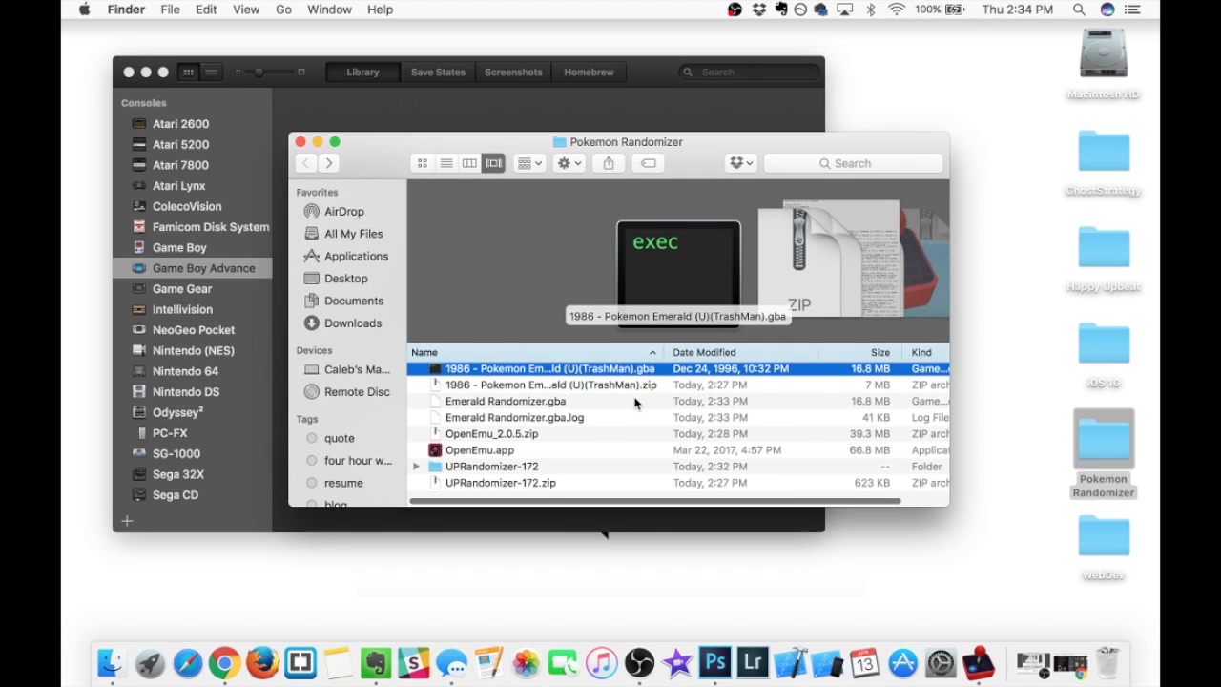
click(537, 409)
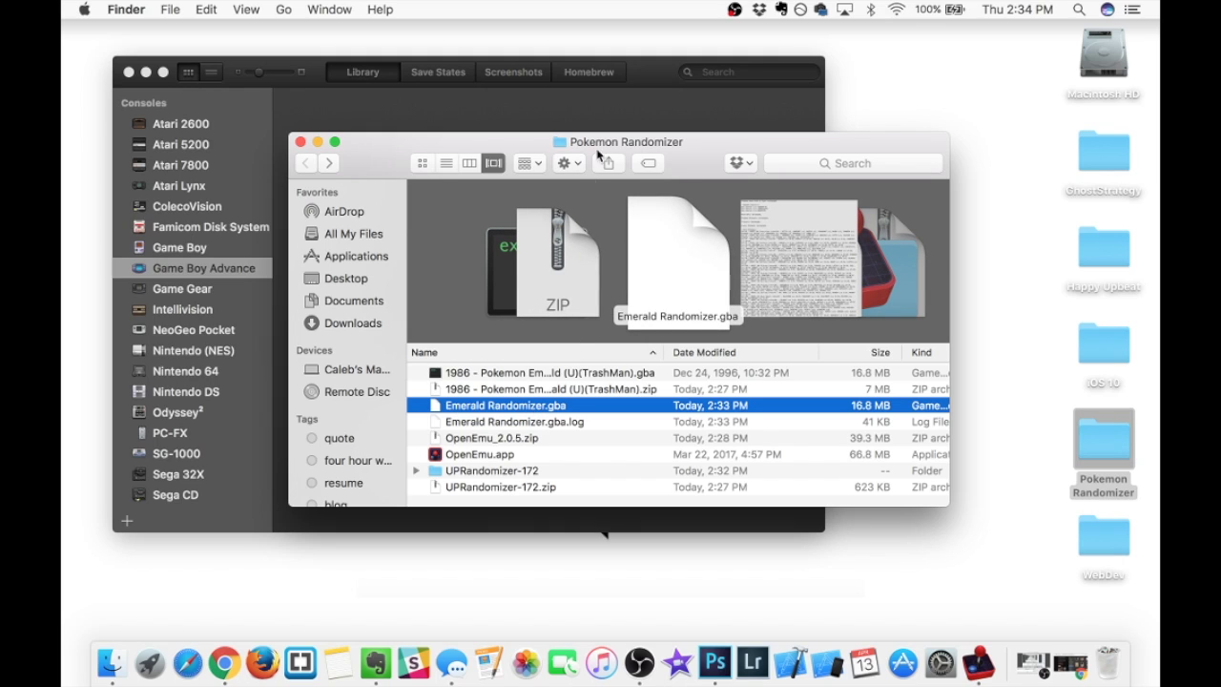
drag(603, 144, 778, 217)
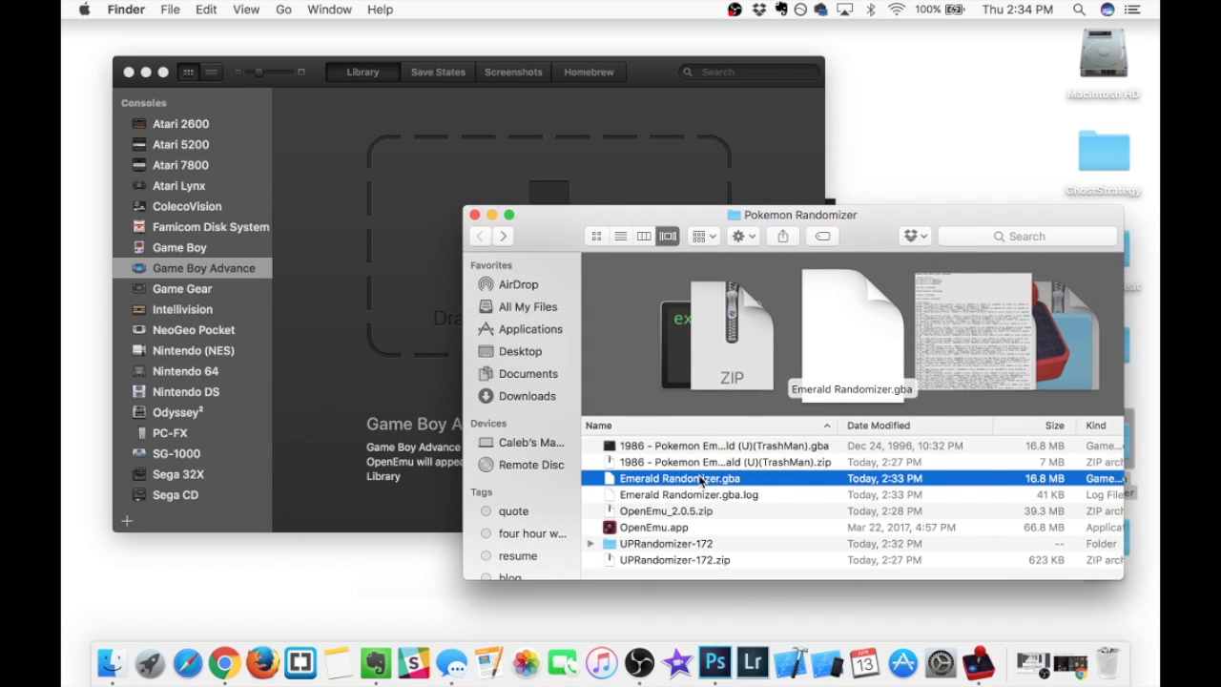
drag(701, 480, 444, 281)
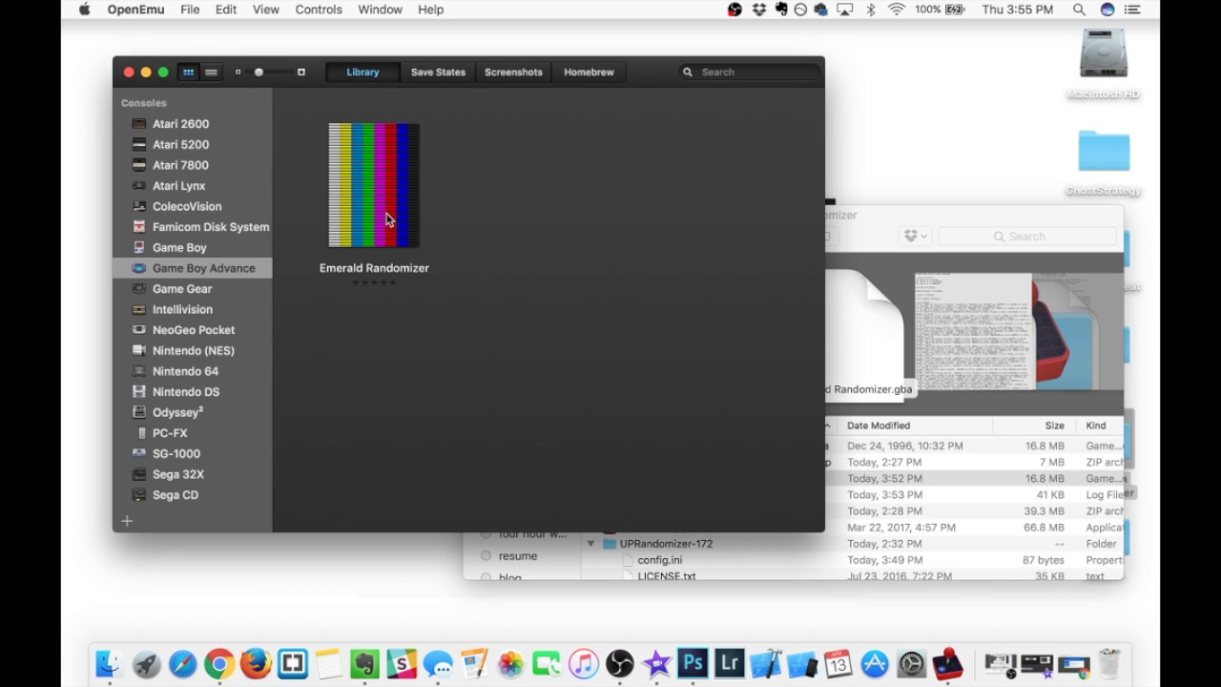
- Launch Emerald Randomizer in OpenEmu with Play Game from its context menu
click(364, 211)
right_click(364, 211)
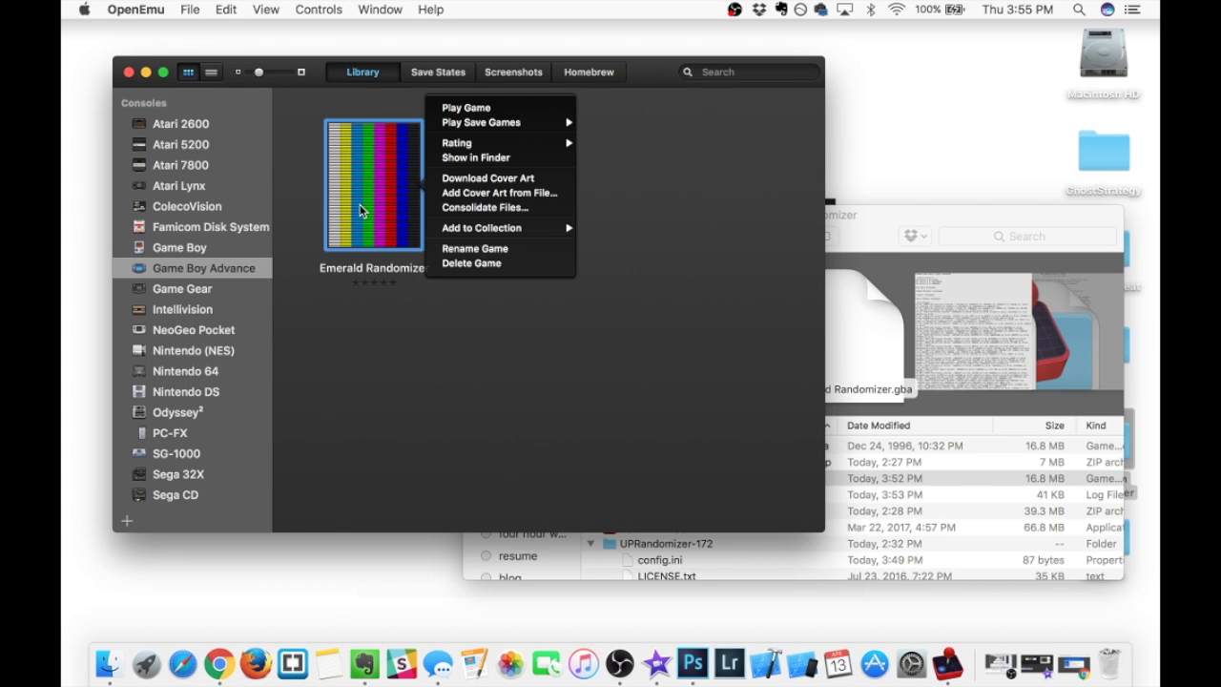
click(468, 109)
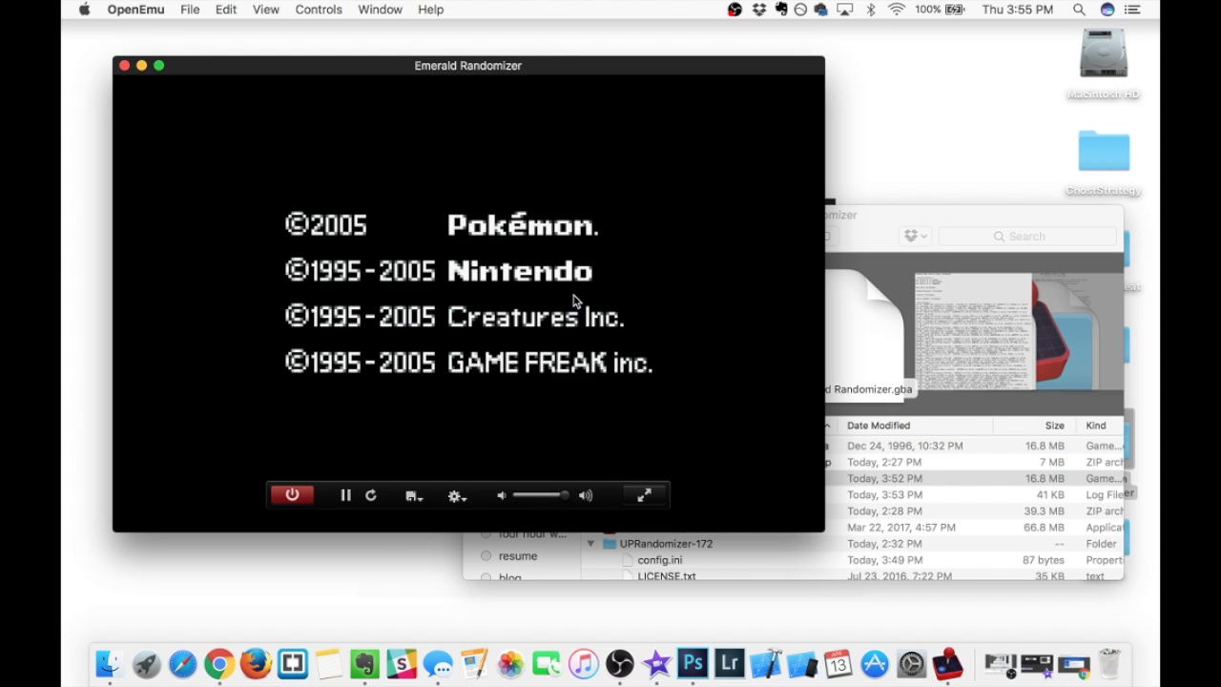
- Skip the opening intro and title screen, then advance the professor's introductory dialogue
key(Return)
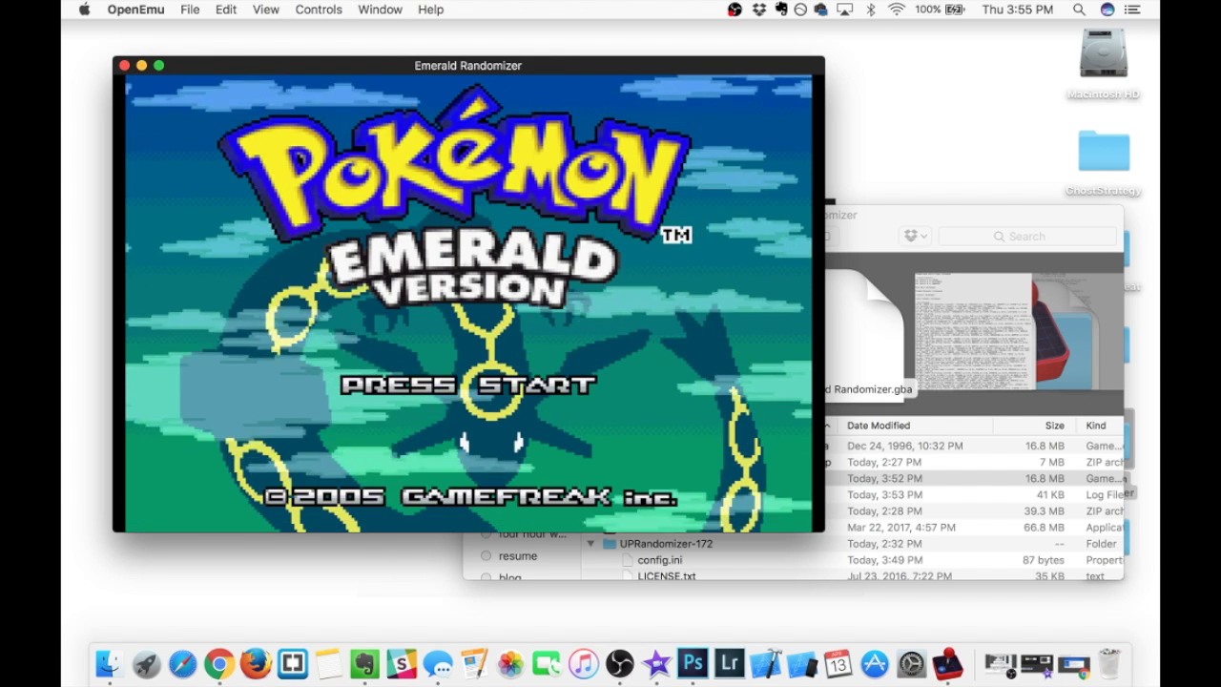
key(Return)
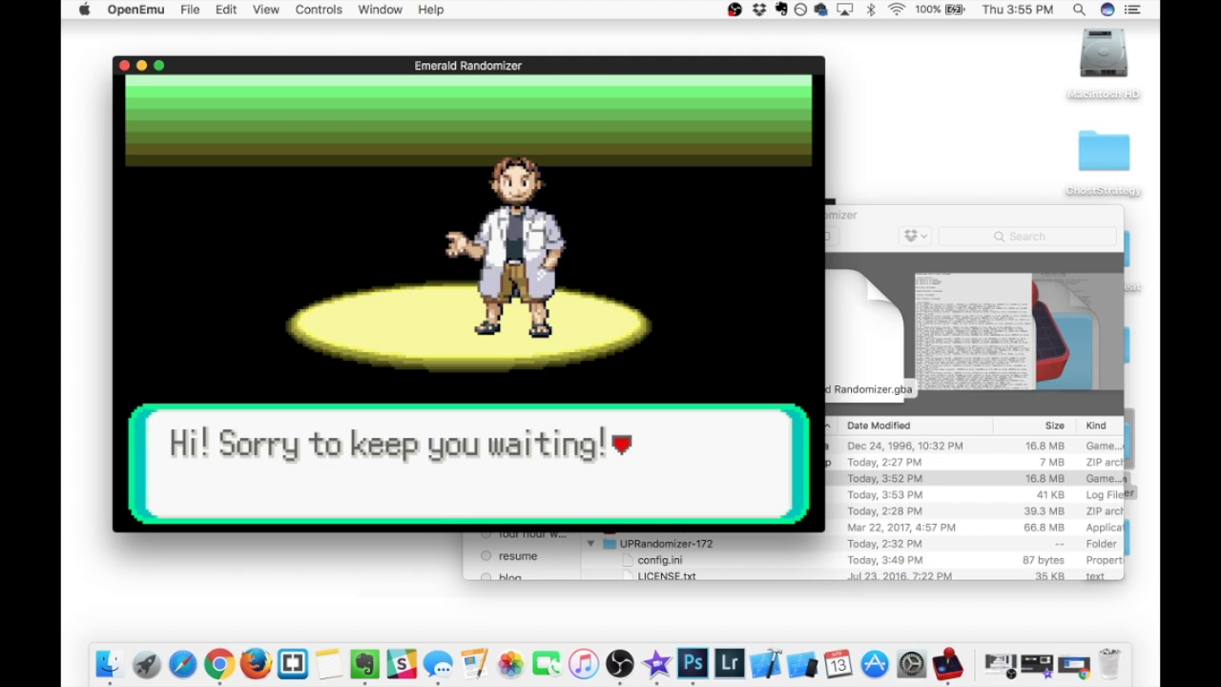
key(x)
key(x)
key(x)
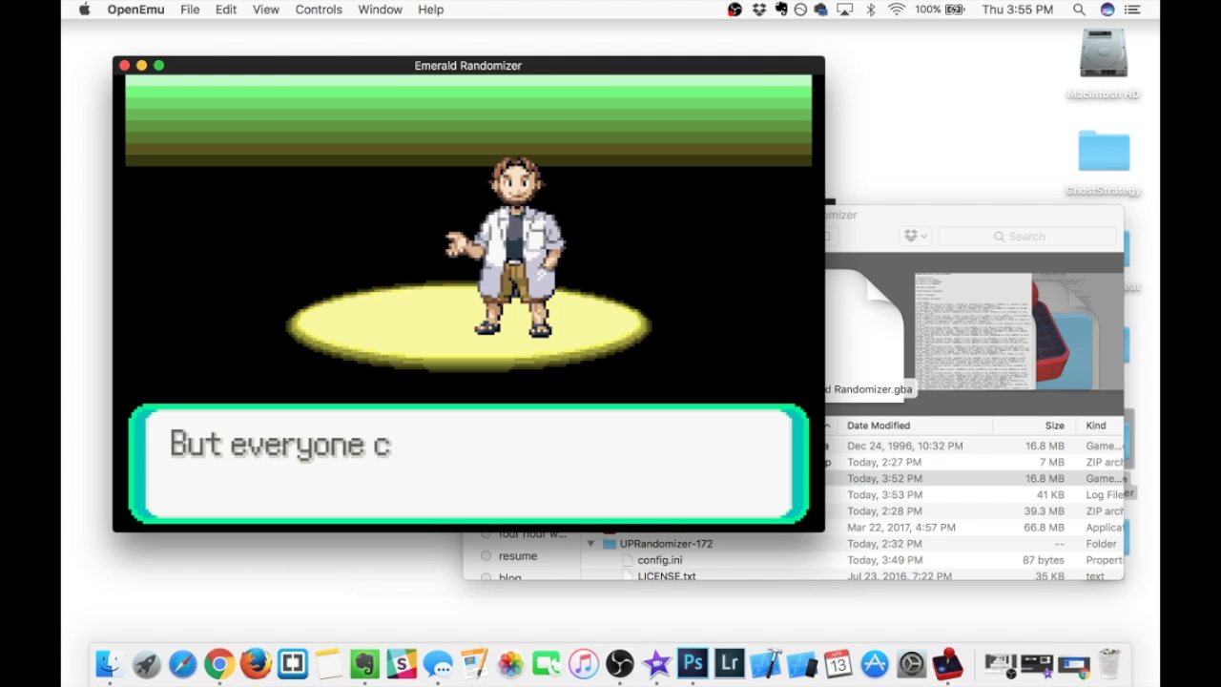
key(x)
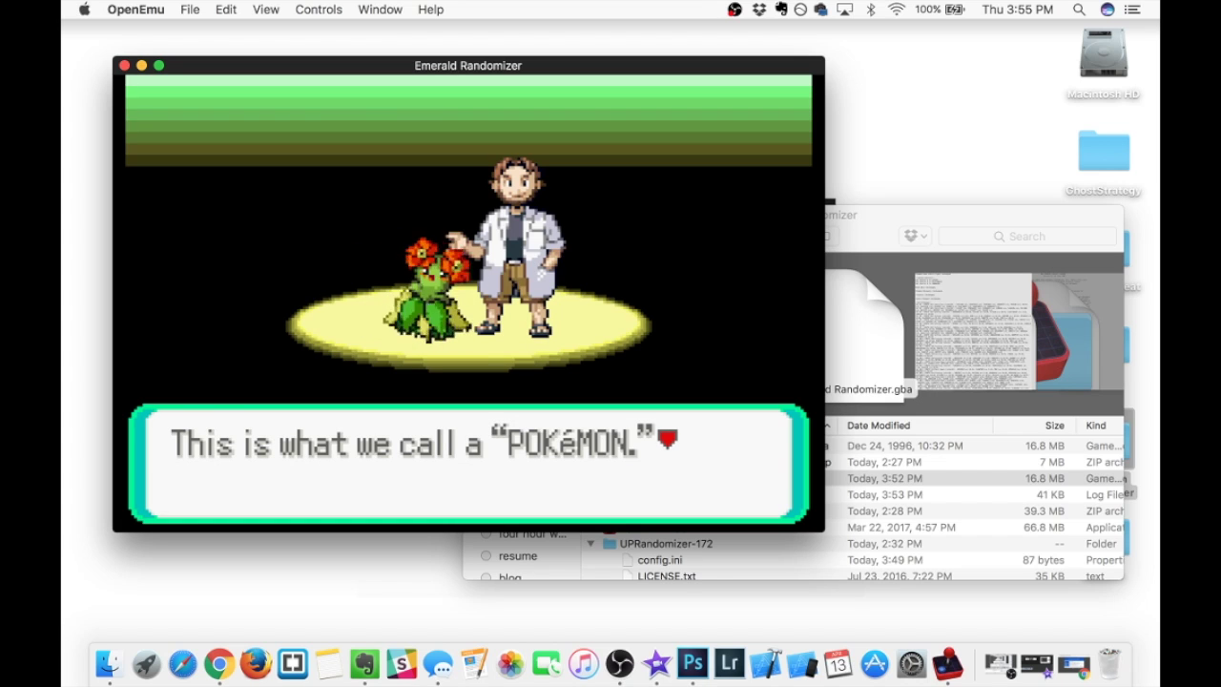